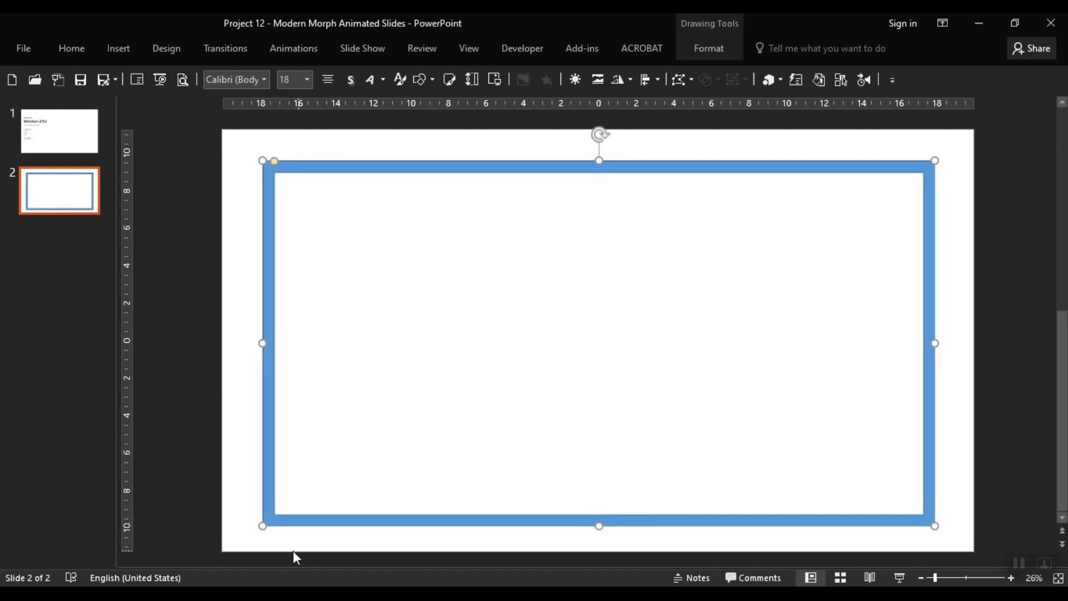
Step: Draw a large parallelogram over the left part of slide 2, extending past the slide's top, bottom and left edges
left_click(191, 409)
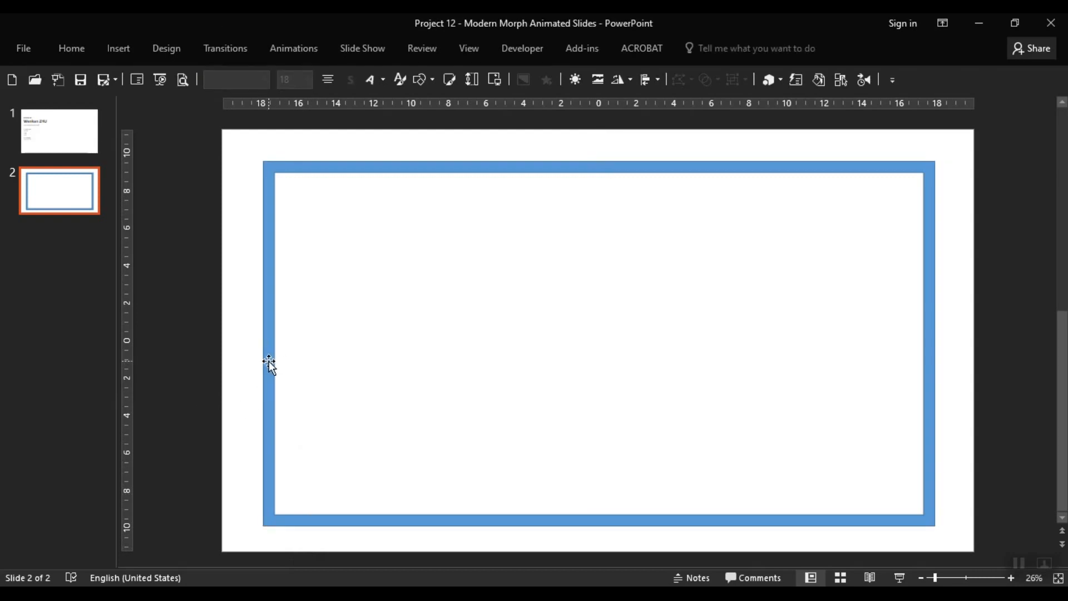
left_click(269, 359)
left_click(230, 332)
left_click(421, 85)
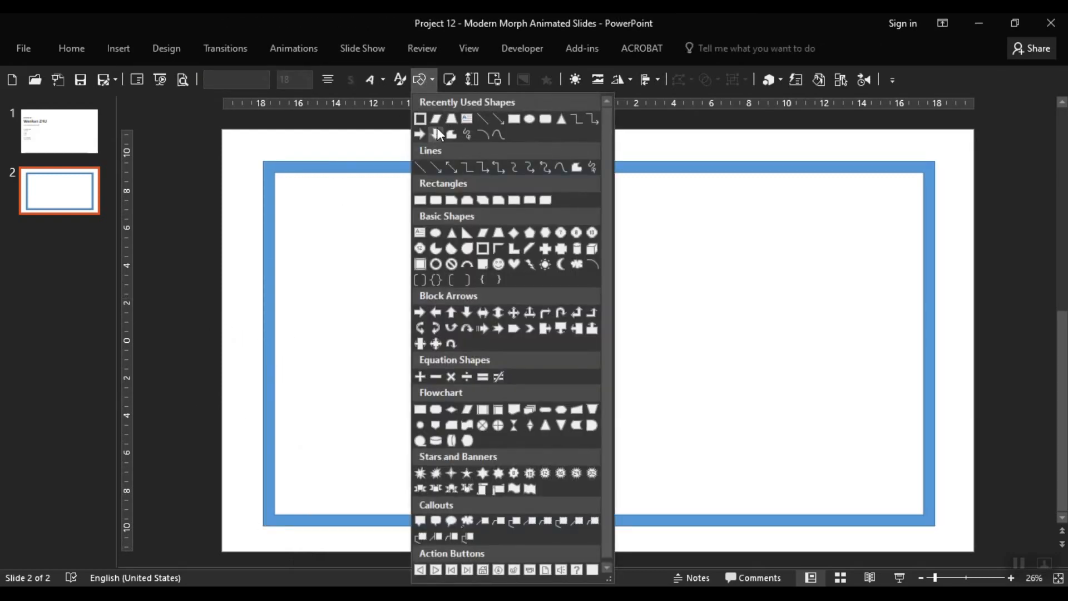
left_click(439, 118)
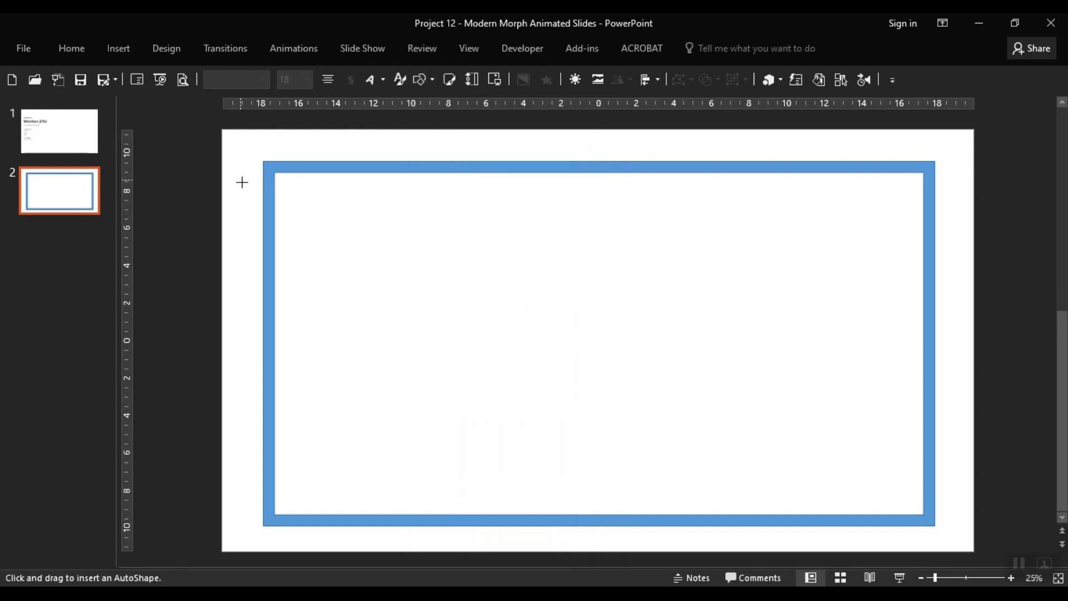
scroll(243, 183, "down", 3)
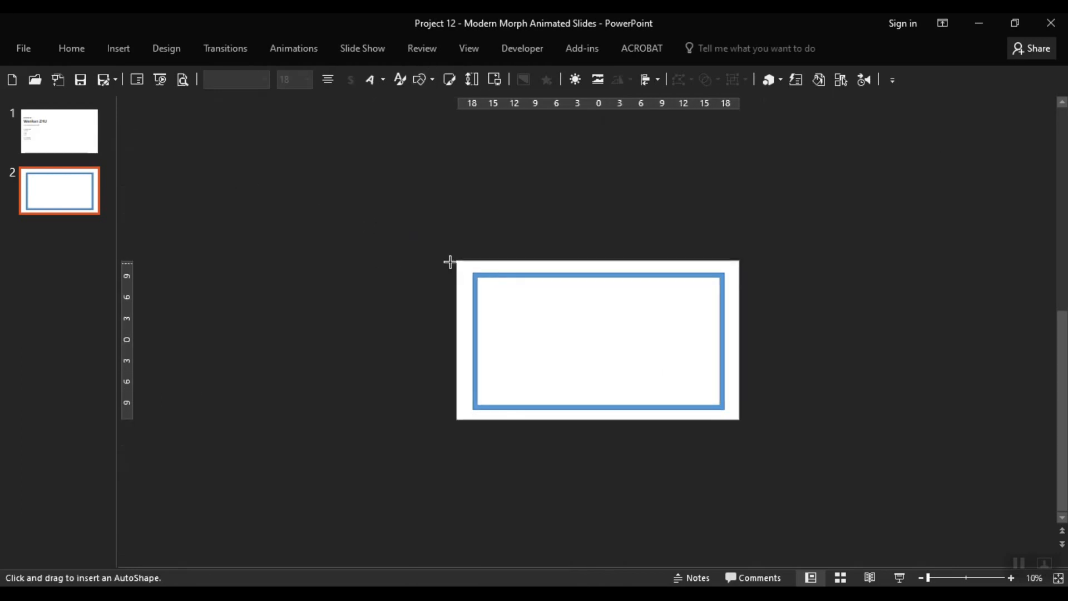
mouse_move(476, 283)
left_mouse_down()
mouse_move(586, 370)
mouse_move(621, 420)
left_mouse_up()
left_click_drag(522, 369, 517, 371)
left_click_drag(451, 417, 399, 468)
Step: Make two copies of the parallelogram, each shifted slightly further right at the same height
left_click_drag(554, 371, 516, 382)
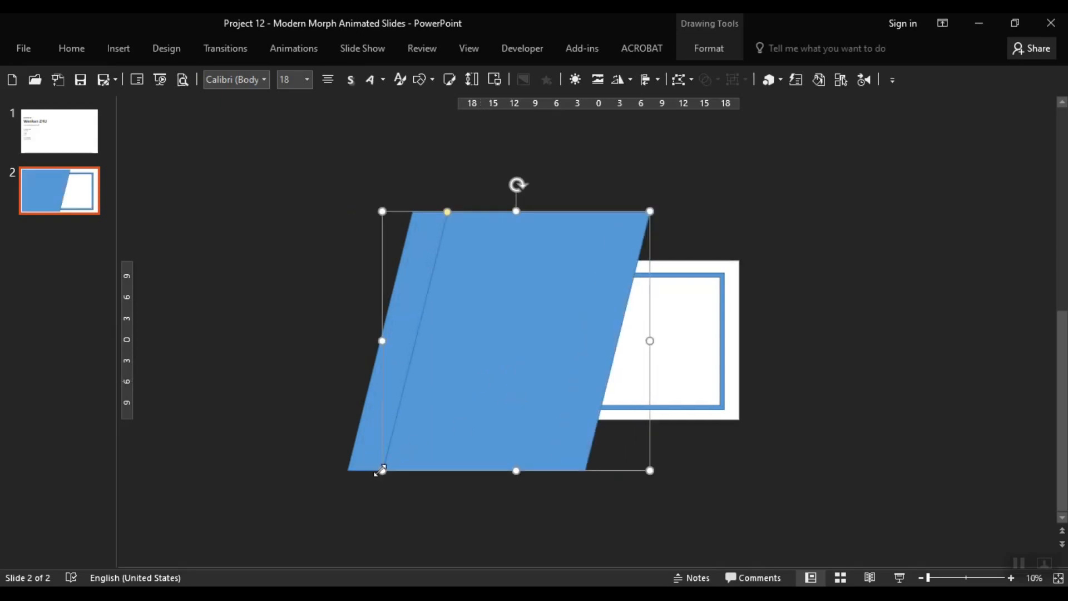
left_click_drag(508, 400, 535, 398)
left_click(725, 428)
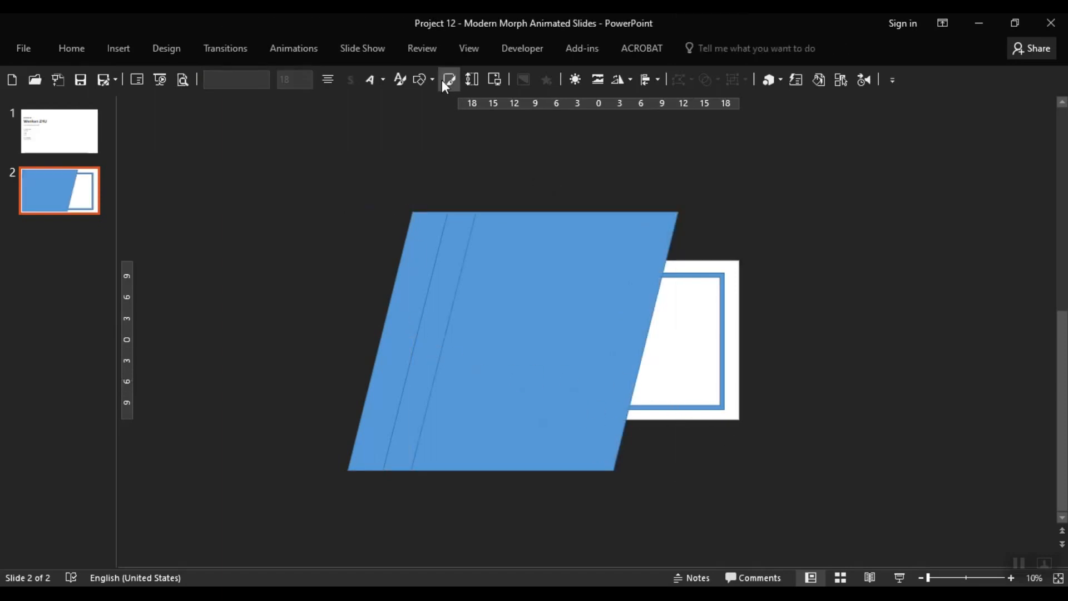
Step: Draw a rectangle covering the parallelograms' overhang above the slide and place a copy over the overhang below, flush with the slide edges
left_click(417, 81)
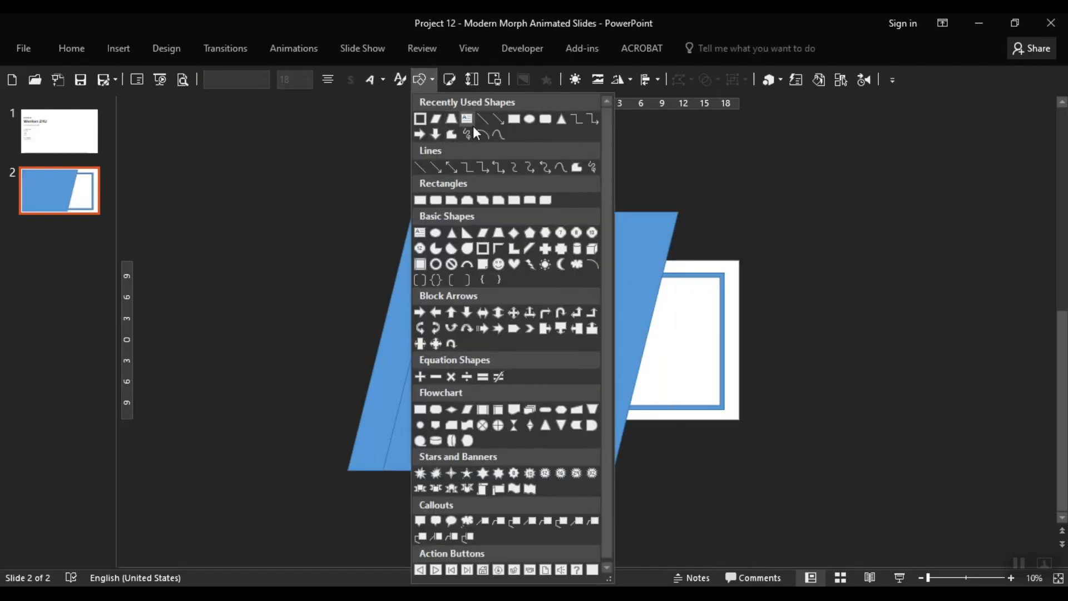
left_click(516, 118)
mouse_move(702, 175)
left_mouse_down()
mouse_move(684, 231)
mouse_move(363, 261)
left_mouse_up()
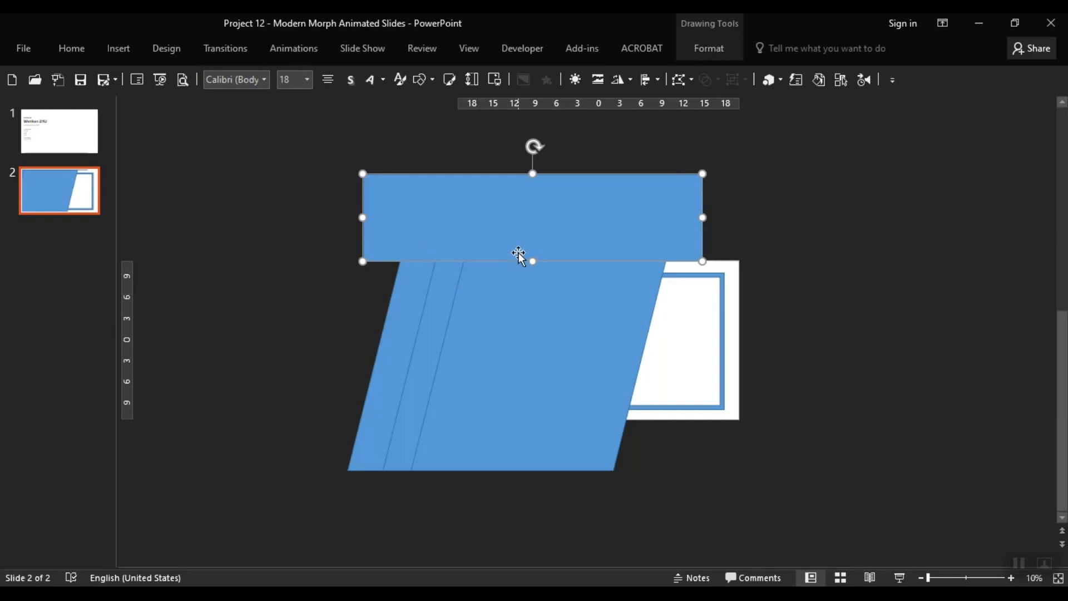
left_click_drag(492, 220, 491, 463)
mouse_move(575, 446)
left_mouse_down()
mouse_move(615, 437)
mouse_move(577, 439)
left_mouse_up()
Step: Merge the two rectangles and the three parallelograms using Fragment
left_click(587, 259, "shift")
left_click(450, 343, "shift")
left_click(378, 383, "shift")
left_click(374, 411, "shift")
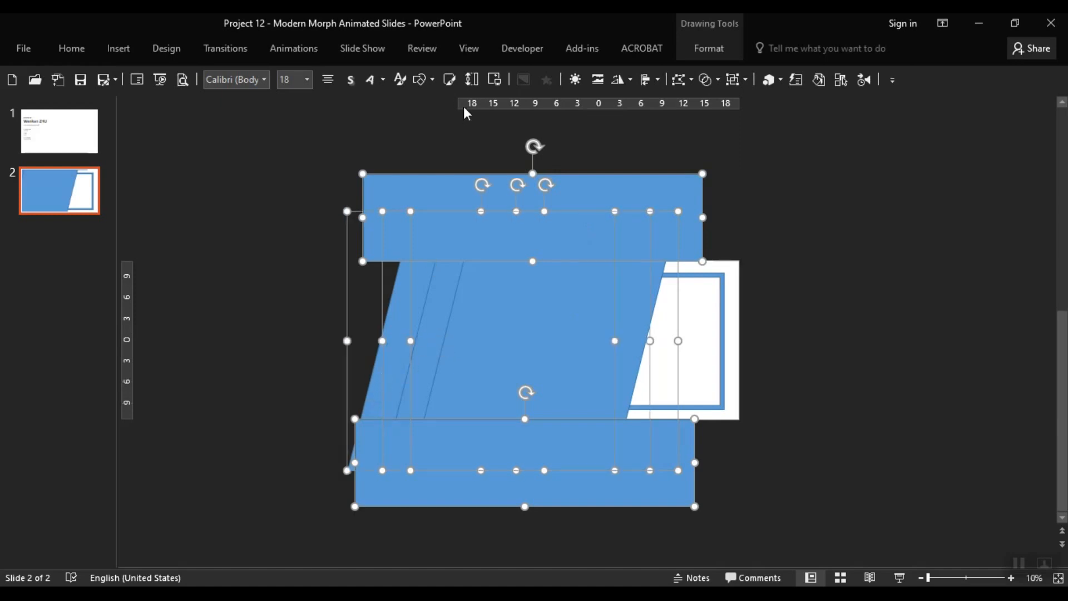
left_click(709, 80)
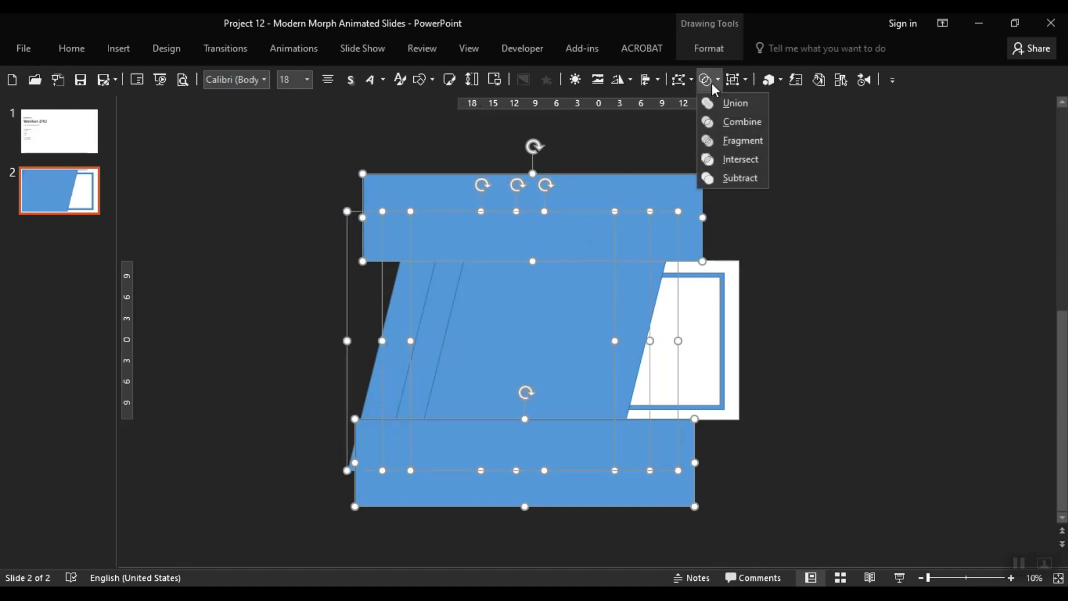
left_click(718, 145)
left_click(805, 324)
Step: Delete all the fragments lying below the slide's bottom edge
left_click(634, 471)
key("Delete")
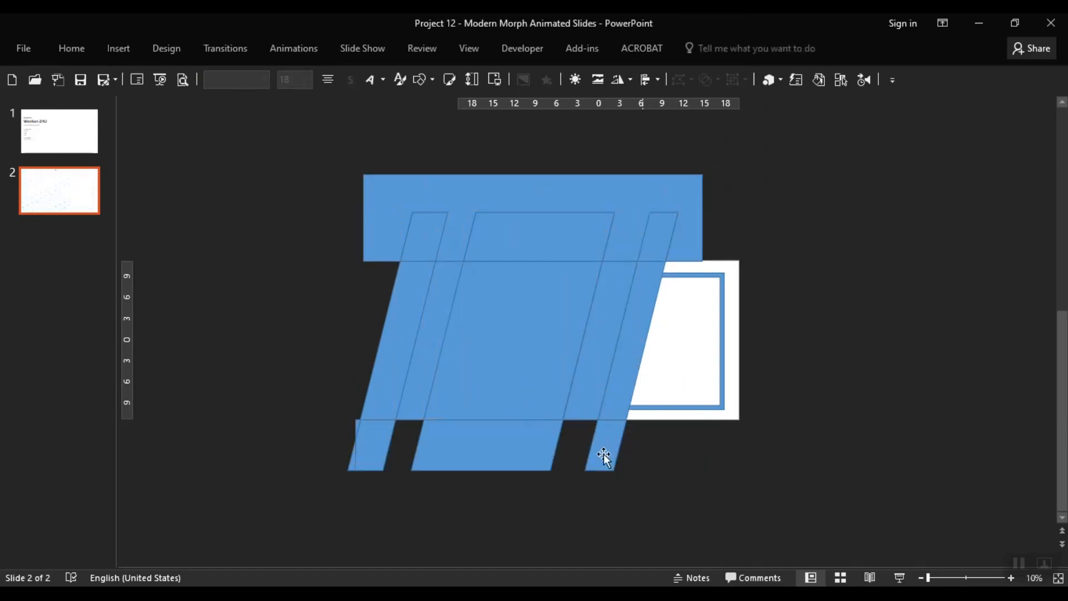
left_click(608, 449)
key("Delete")
left_click(518, 445)
key("Delete")
left_click(356, 443)
key("Delete")
left_click_drag(330, 410, 395, 480)
key("Delete")
Step: Delete all the fragments lying above the slide's top edge
left_click_drag(780, 170, 286, 255)
left_click(506, 251)
key("Delete")
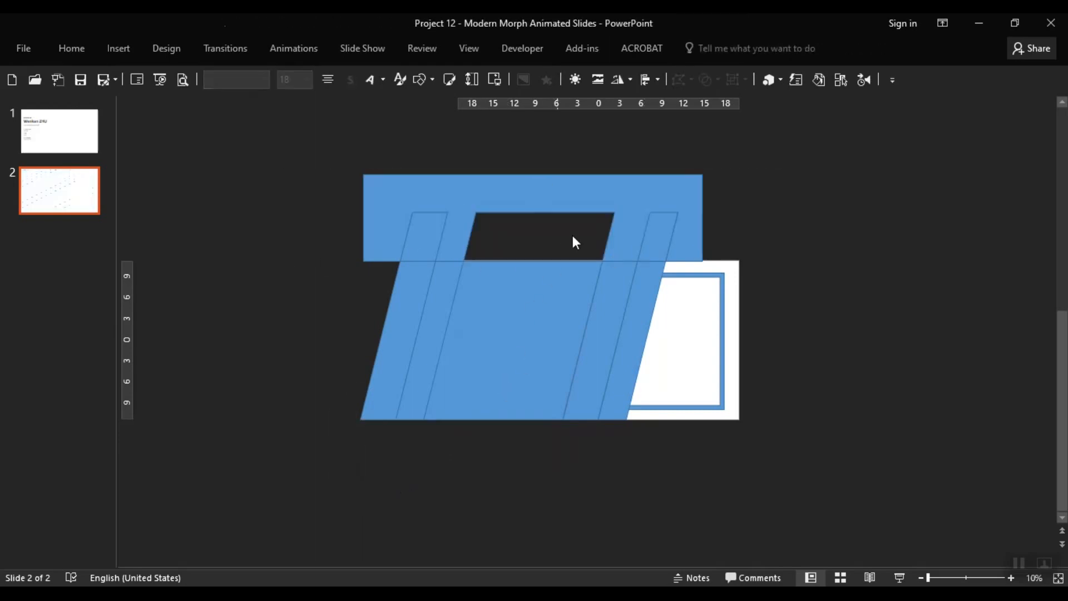
left_click(594, 203)
key("Delete")
left_click(644, 244)
key("Delete")
left_click(421, 252)
key("Delete")
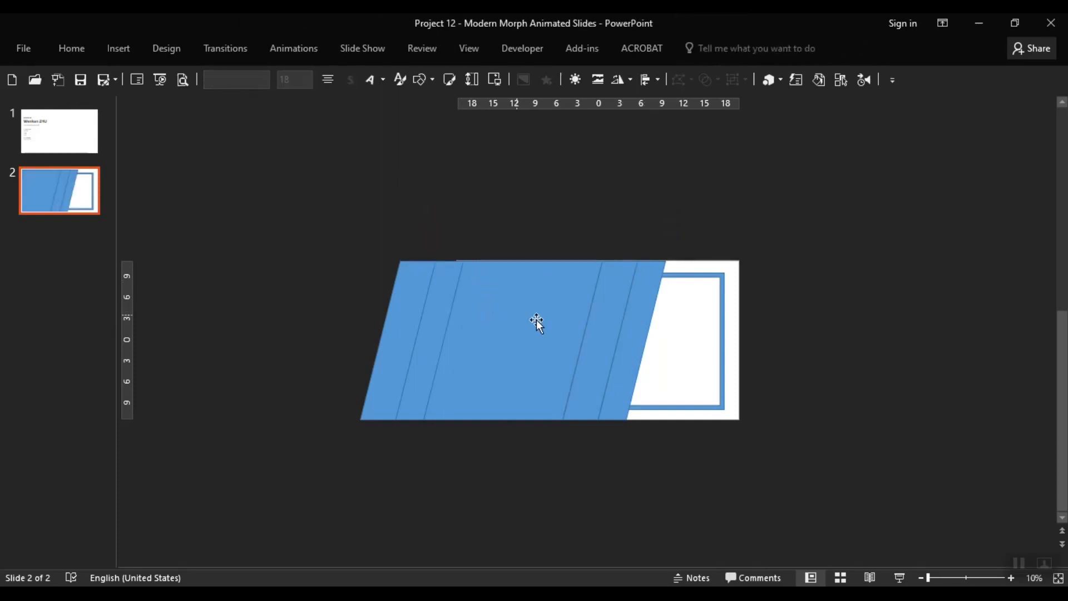
left_click(532, 339)
key("Delete")
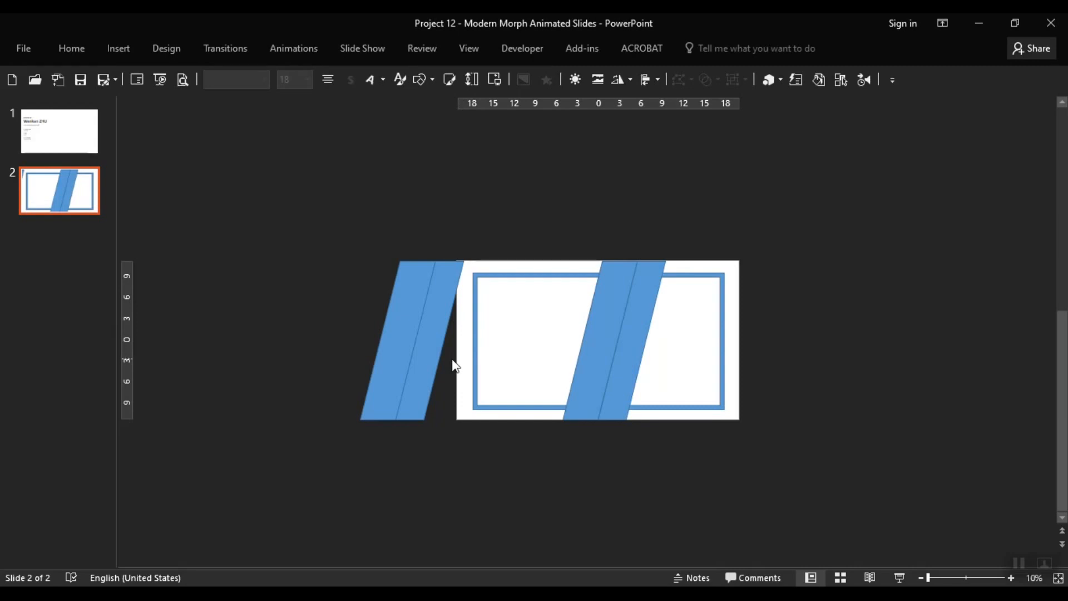
key("ctrl+z")
left_click(394, 367)
left_click(309, 453)
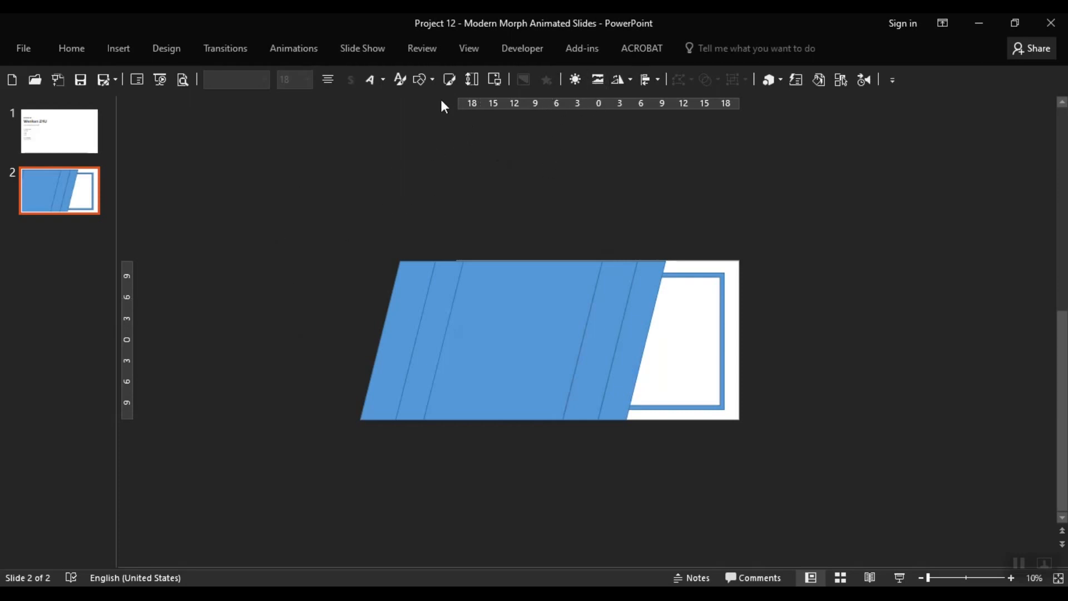
Step: Draw a tall rectangle over the fragments overhanging the slide's left side, its right edge at the slide's left edge
left_click(422, 81)
left_click(514, 119)
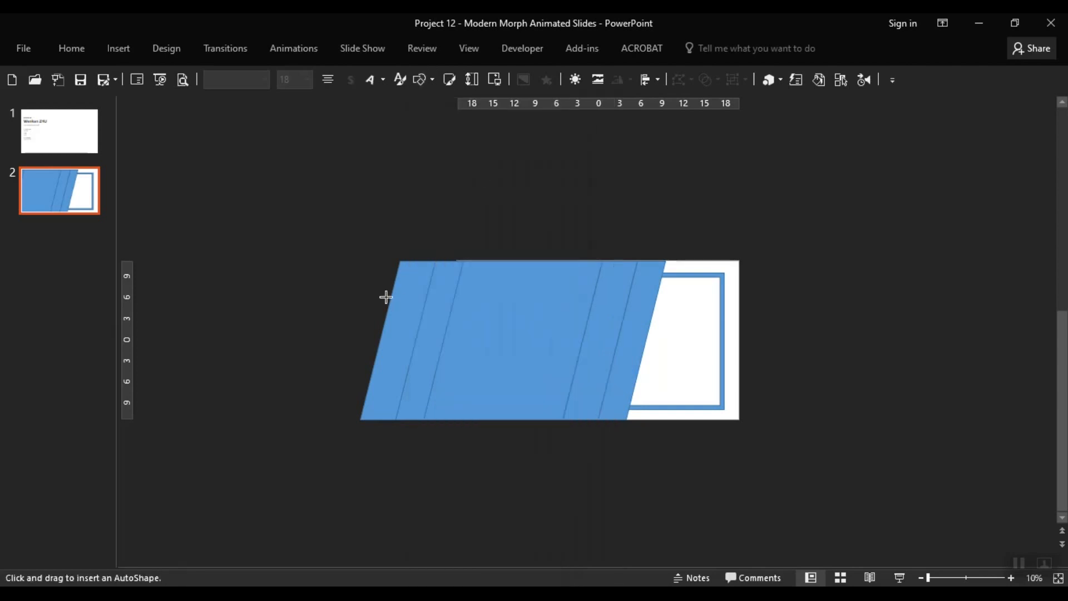
mouse_move(345, 220)
left_mouse_down()
mouse_move(457, 459)
mouse_move(445, 467)
mouse_move(458, 470)
left_mouse_up()
left_click_drag(410, 388, 410, 391)
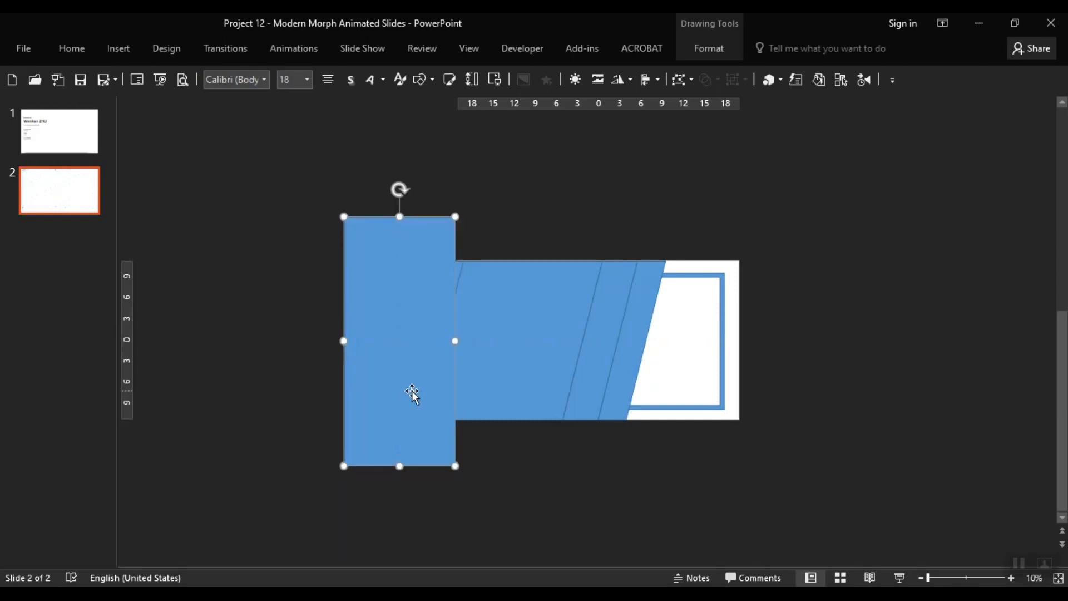
Step: Fragment the tall rectangle together with the slanted pieces on the left and the large central piece
left_click_drag(551, 183, 217, 548)
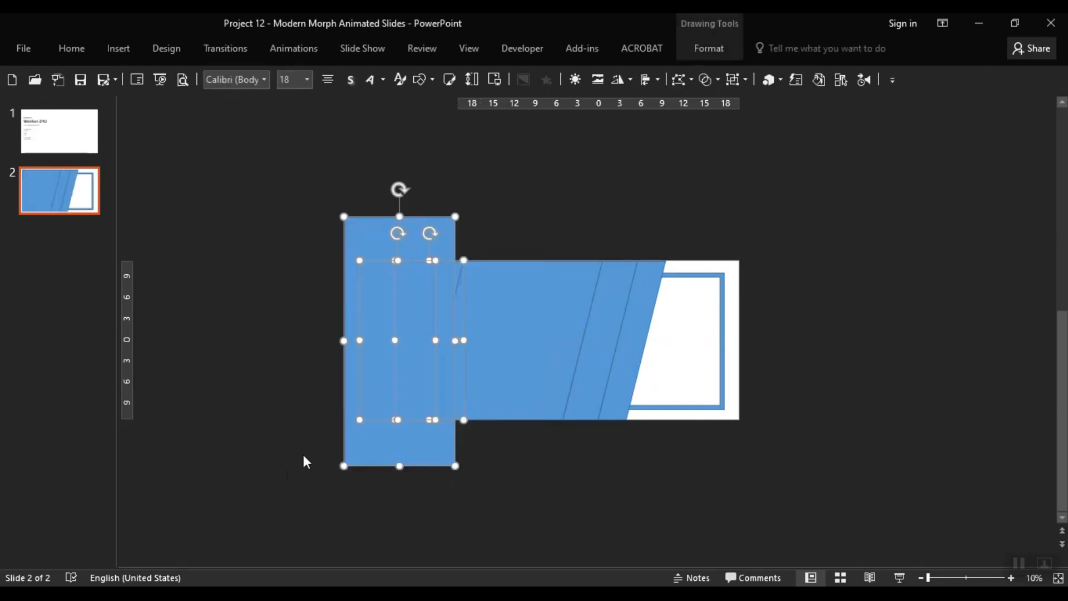
left_click(549, 341, "shift")
left_click(690, 80)
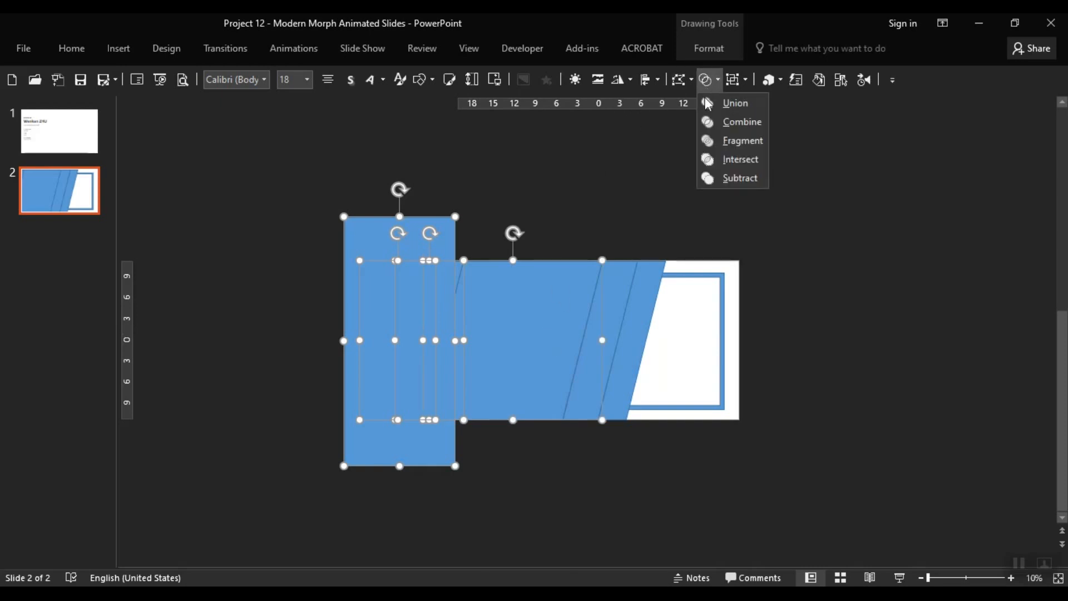
left_click(720, 145)
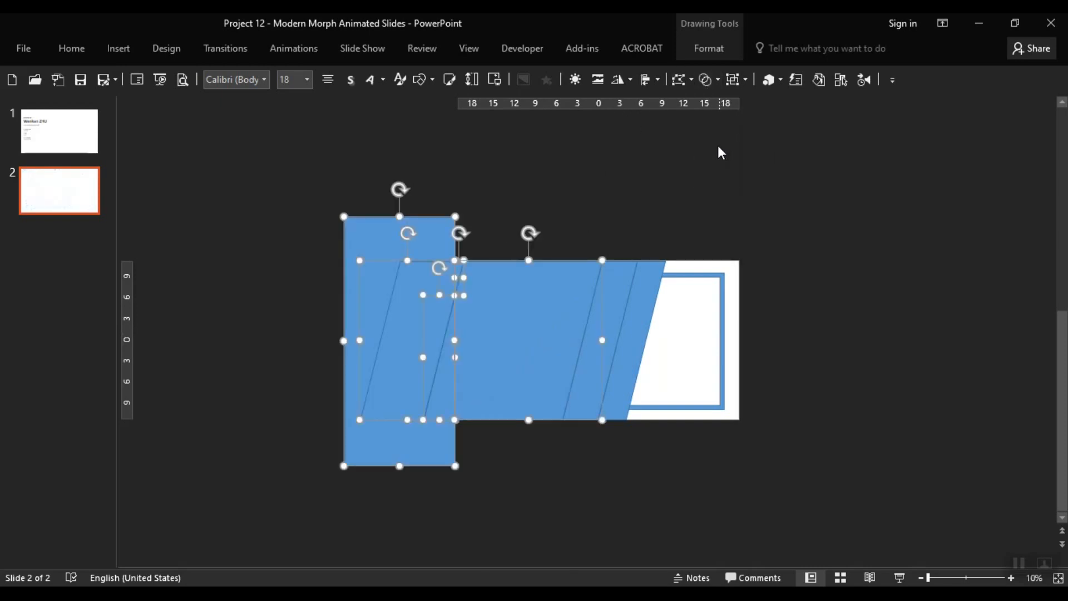
left_click(562, 192)
Step: Delete the fragments outside the slide's left edge, including the leftover rectangle
left_click(396, 329)
key("Delete")
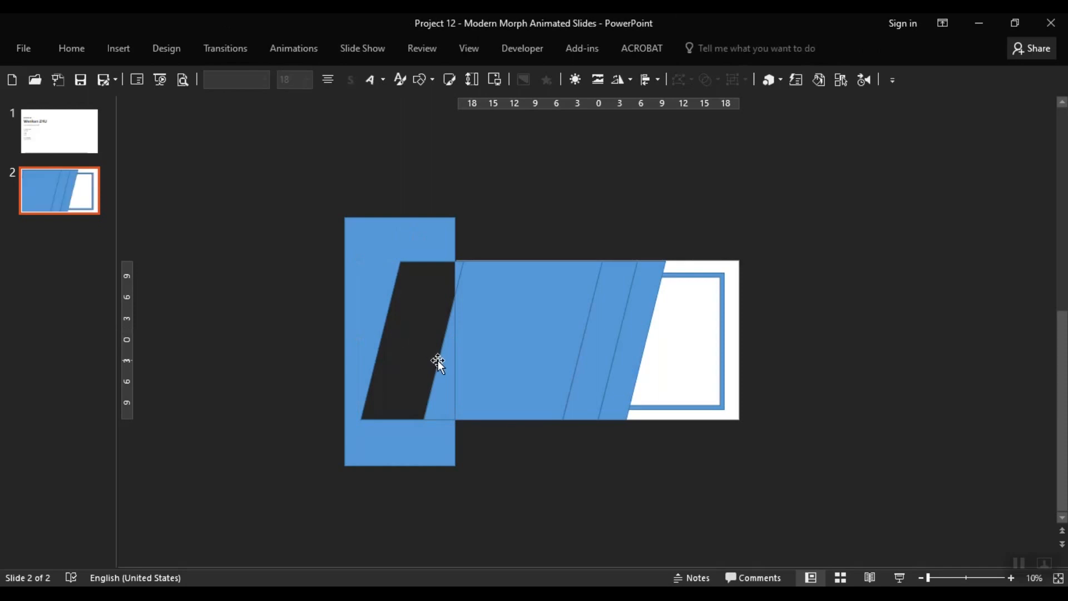
left_click(422, 244)
key("Delete")
left_click(438, 380)
key("Delete")
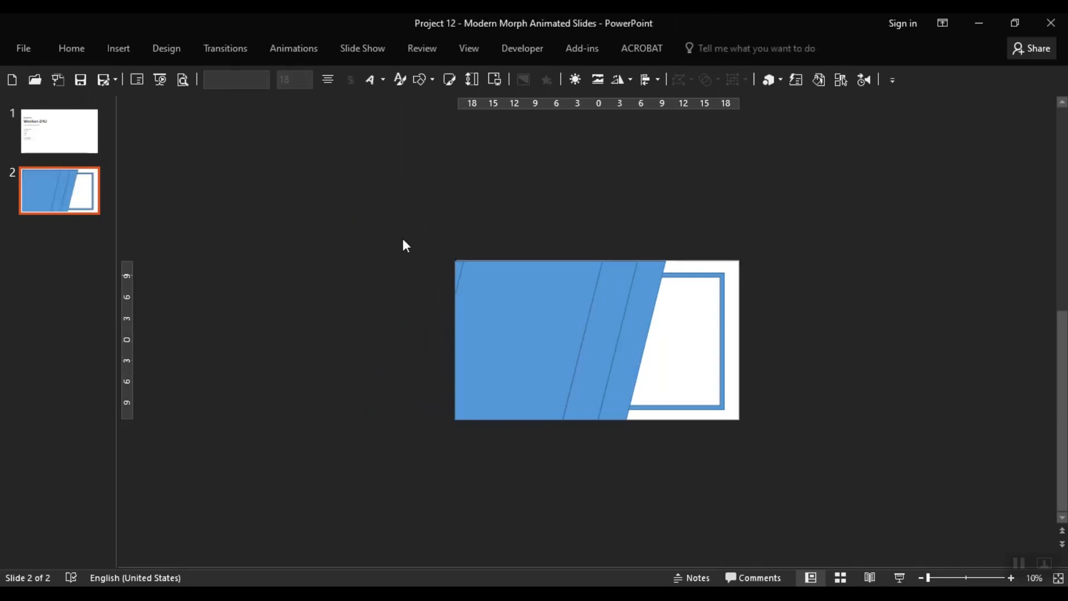
Step: Unite the small upper-left corner fragment and the large left panel into one shape using Union
left_click_drag(365, 200, 604, 508)
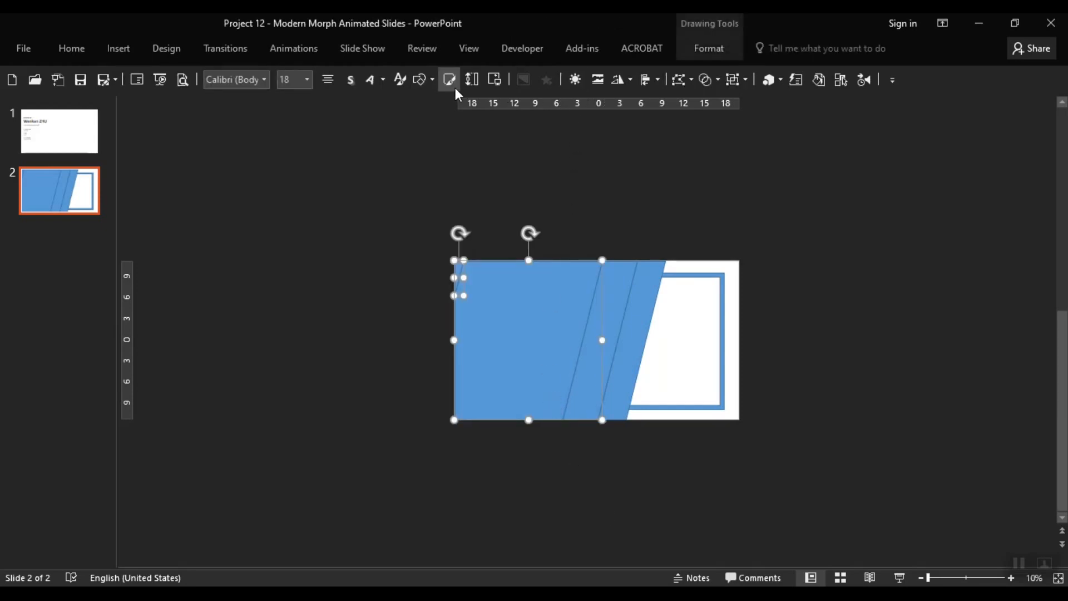
left_click(709, 86)
left_click(713, 107)
left_click(600, 206)
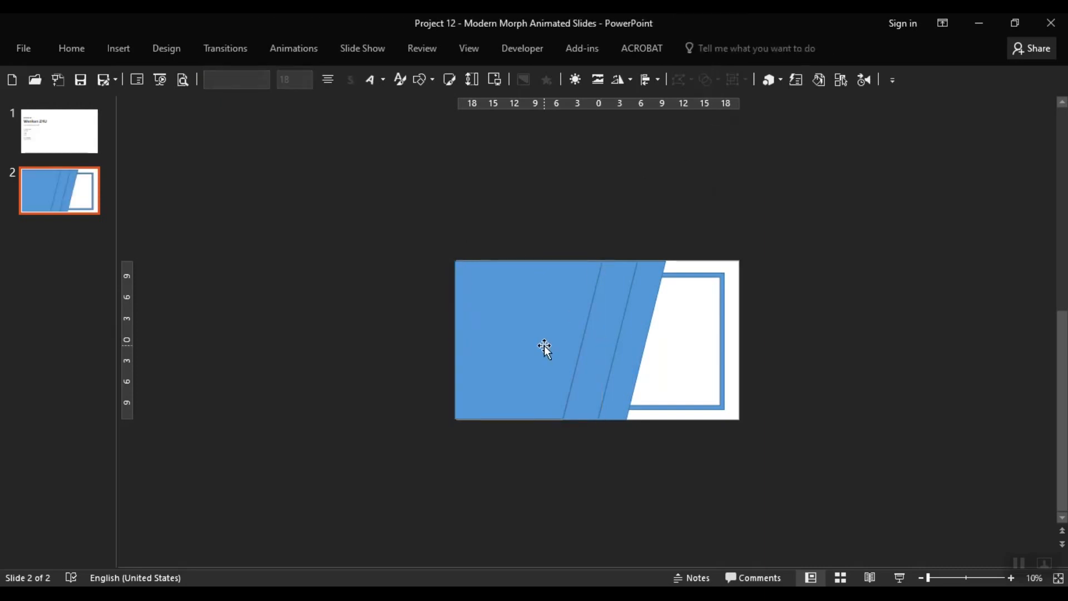
Step: Remove the outline from the large left panel and the two slanted strips, leaving the frame out of the selection
left_click_drag(387, 175, 734, 531)
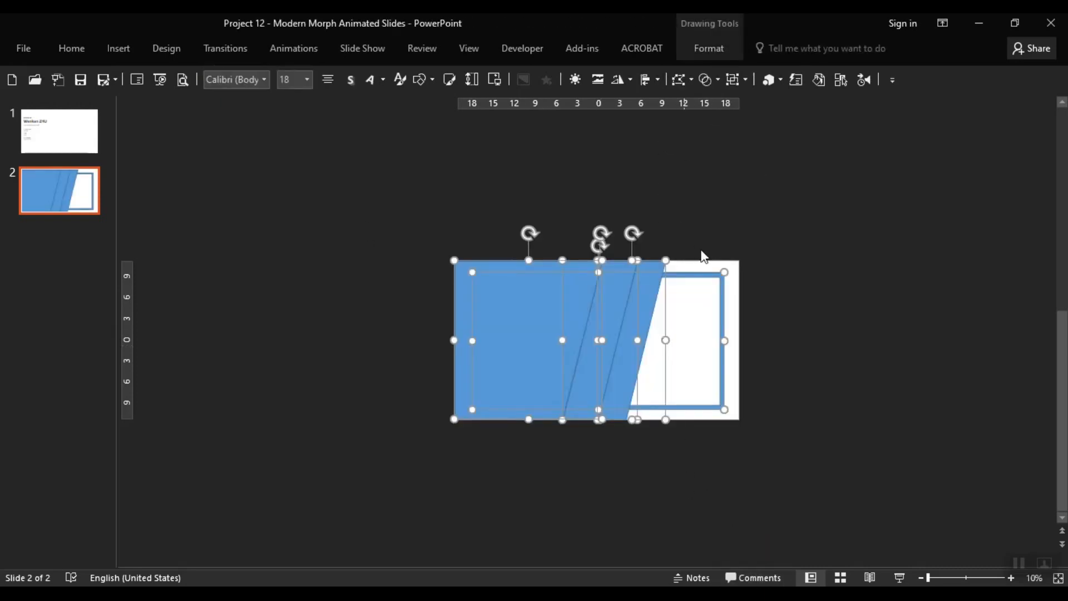
left_click(681, 275, "shift")
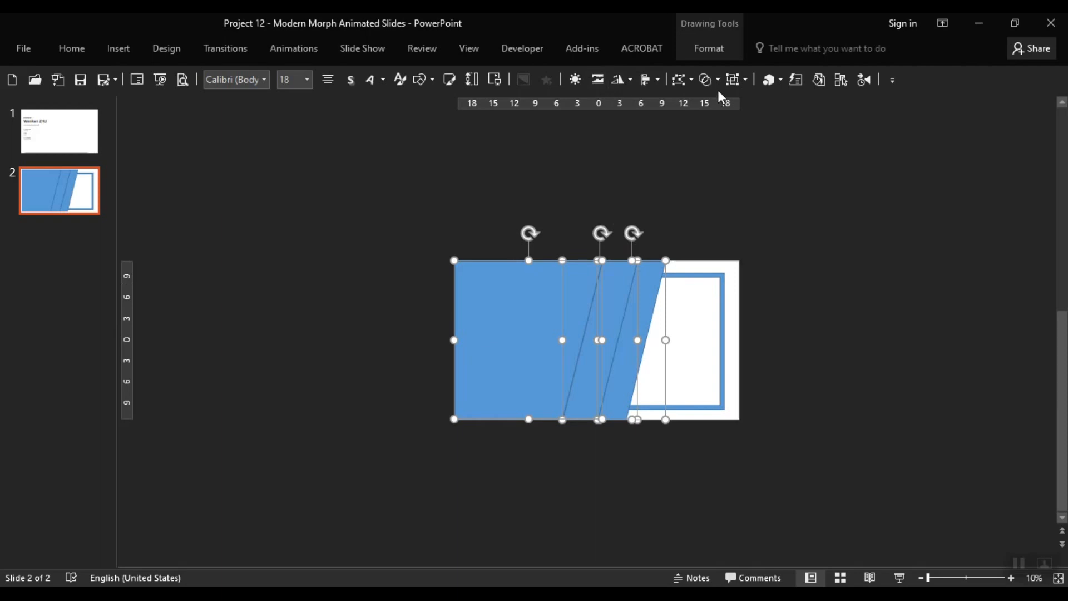
left_click(700, 49)
left_click(365, 88)
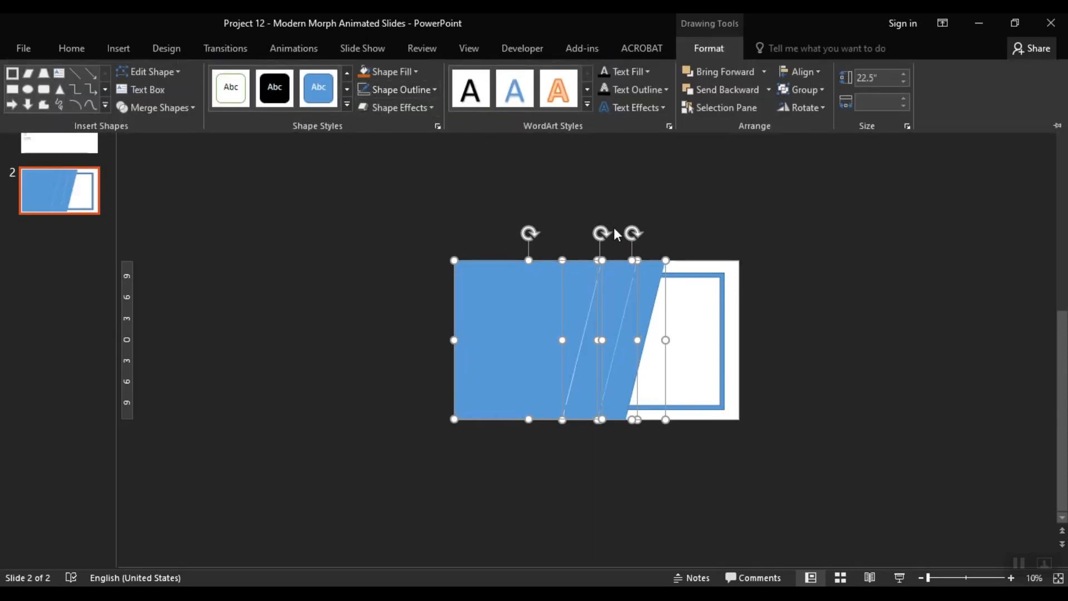
left_click(549, 207)
left_click(739, 414)
scroll(559, 369, "up", 2)
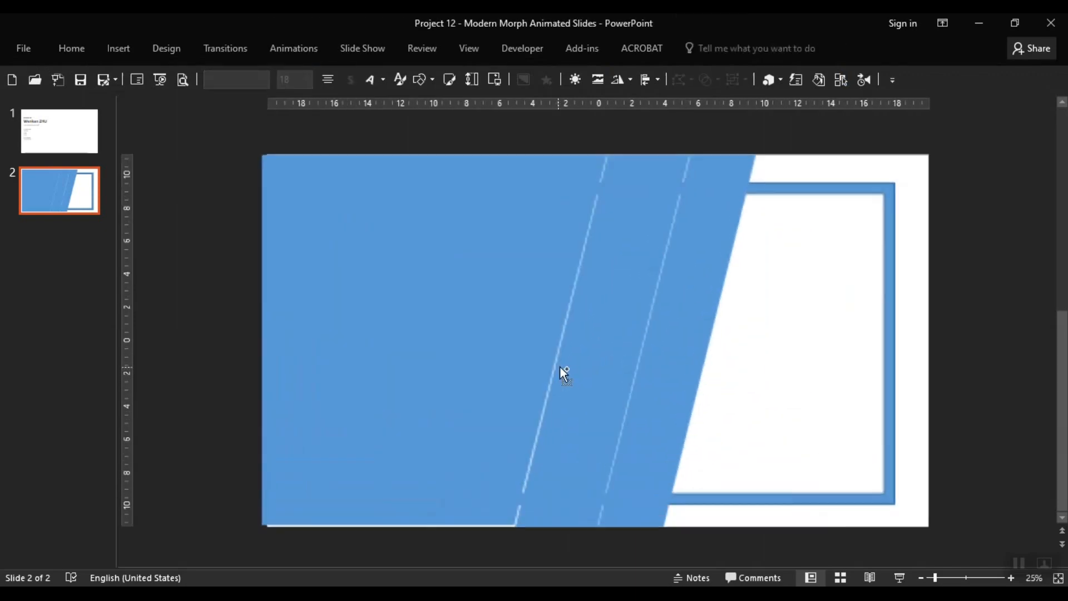
left_click(662, 427)
left_click(573, 417)
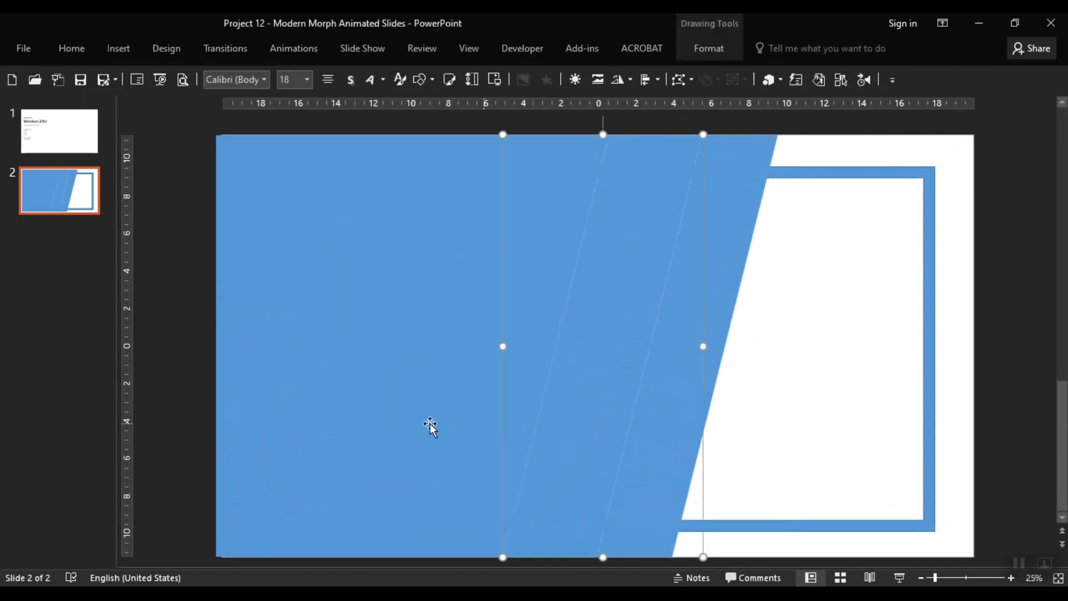
left_click(409, 426)
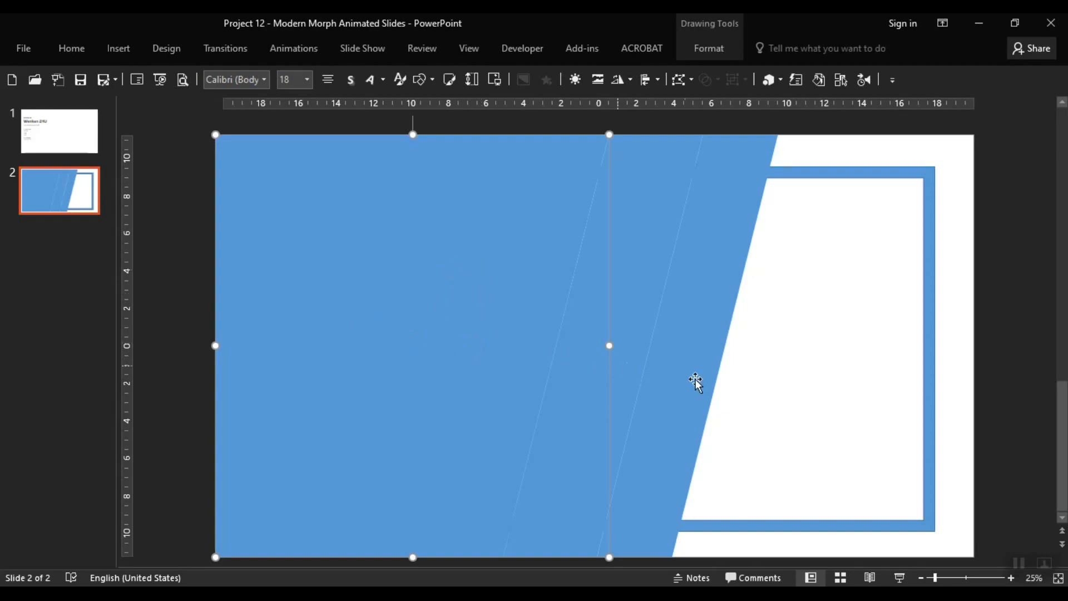
scroll(379, 332, "down", 3, "ctrl")
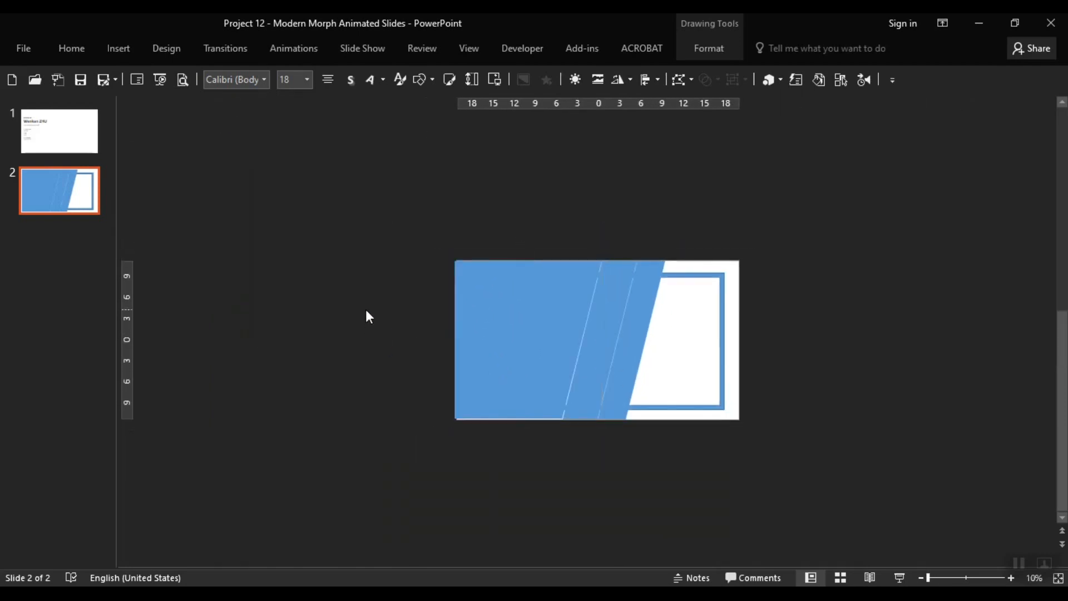
left_click(366, 310)
Step: Insert the picture summertime_6-wallpaper-2880x1800 from the Downloads folder and move it off the slide to the left
left_click(109, 54)
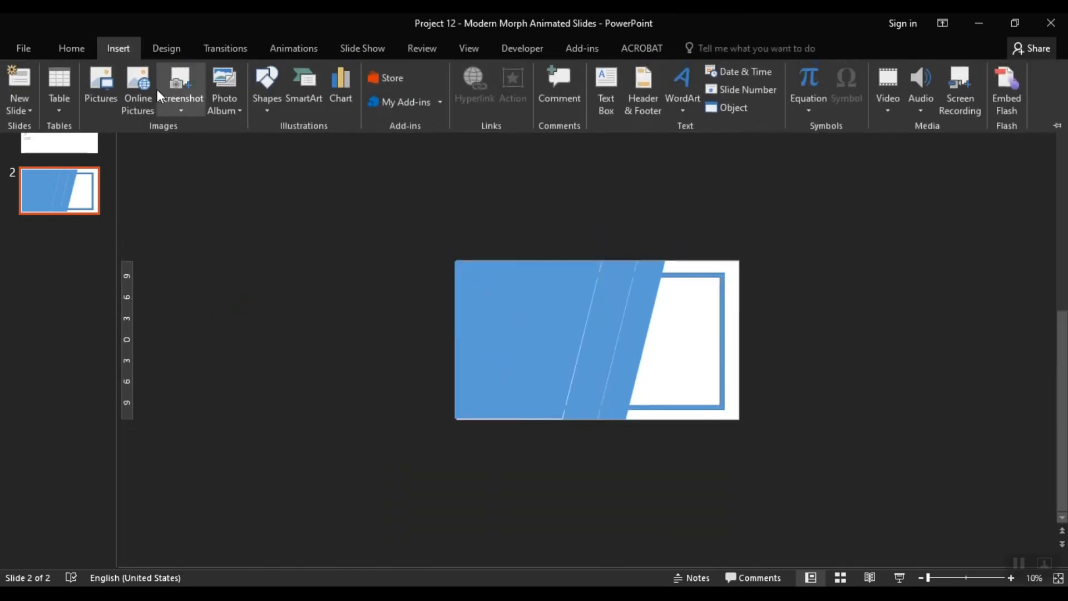
left_click(109, 92)
double_click(209, 165)
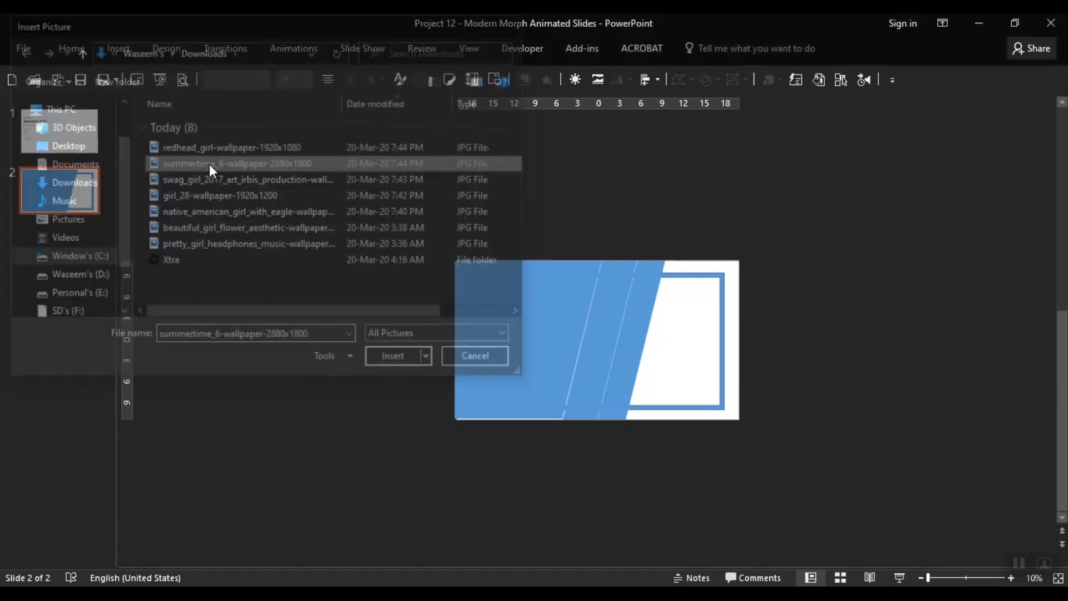
left_click_drag(567, 321, 298, 334)
left_click(553, 476)
Step: Nudge the large left panel to the right so its left edge lines up with the slide's edge
scroll(500, 436, "up", 3)
scroll(500, 437, "down", 3)
left_click_drag(522, 388, 528, 423)
left_click(529, 454)
scroll(544, 426, "up", 3, "ctrl")
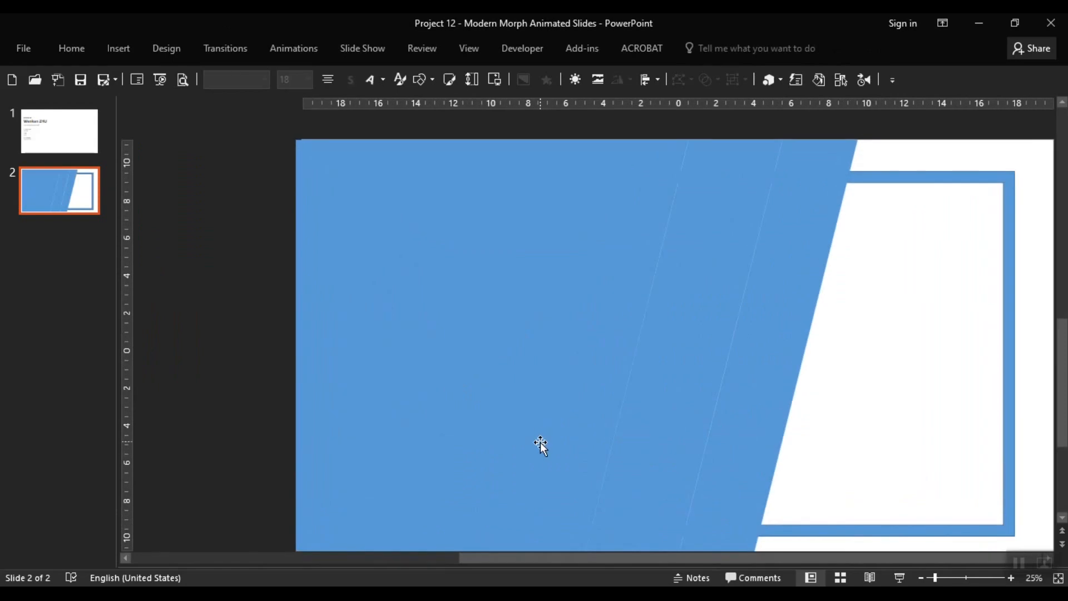
left_click(463, 542)
left_click_drag(491, 546, 492, 548)
left_click_drag(436, 410, 444, 410)
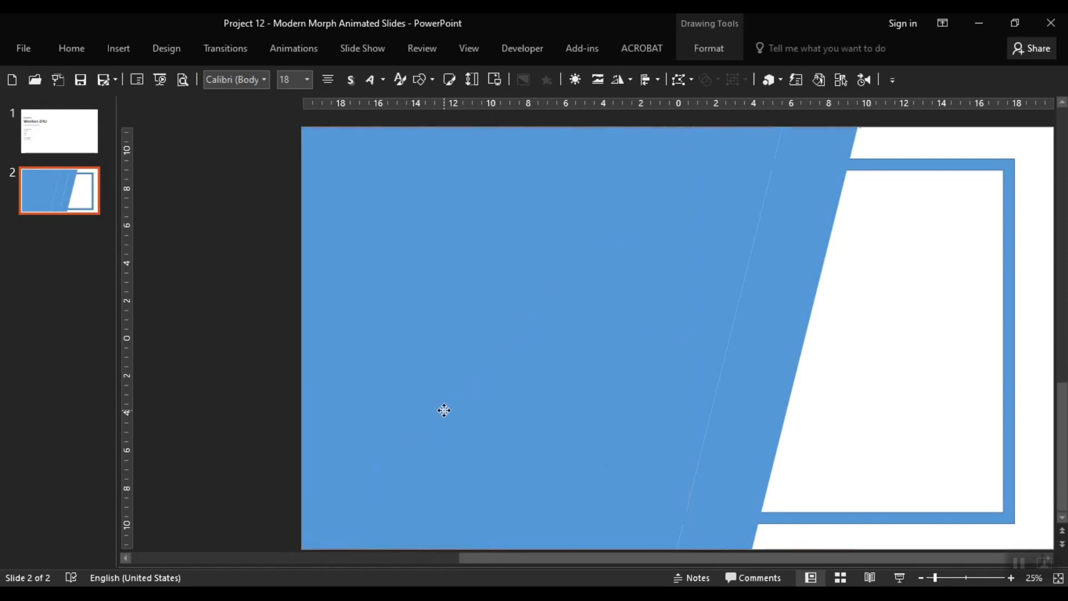
Step: Nudge the large left panel back against the slanted strip and try to pull its overhanging left edge in to the slide's edge
key("Left")
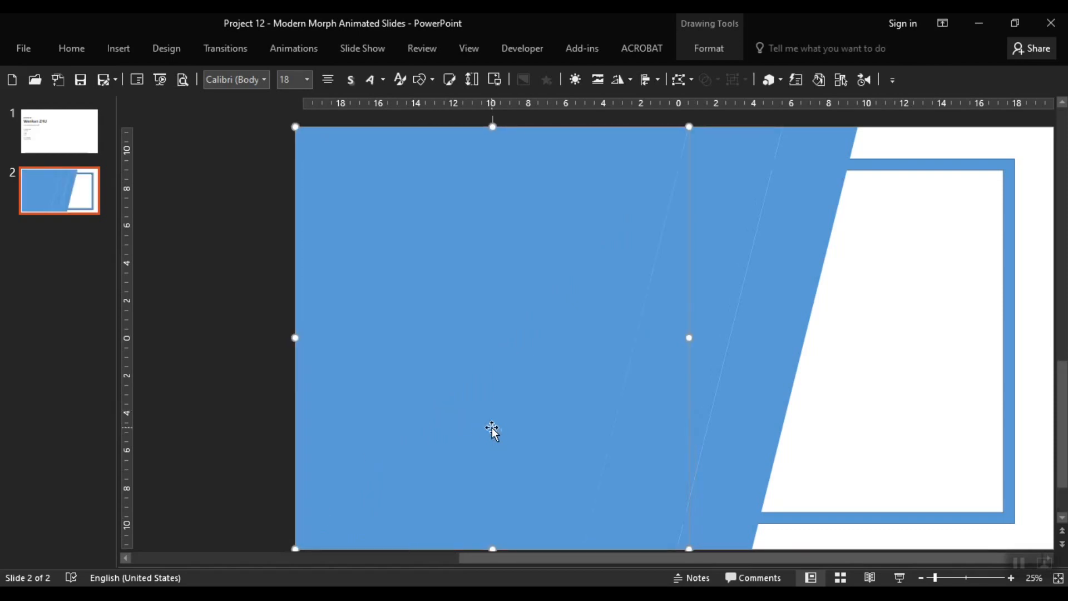
left_click(232, 299)
left_click(312, 334)
right_click(312, 335)
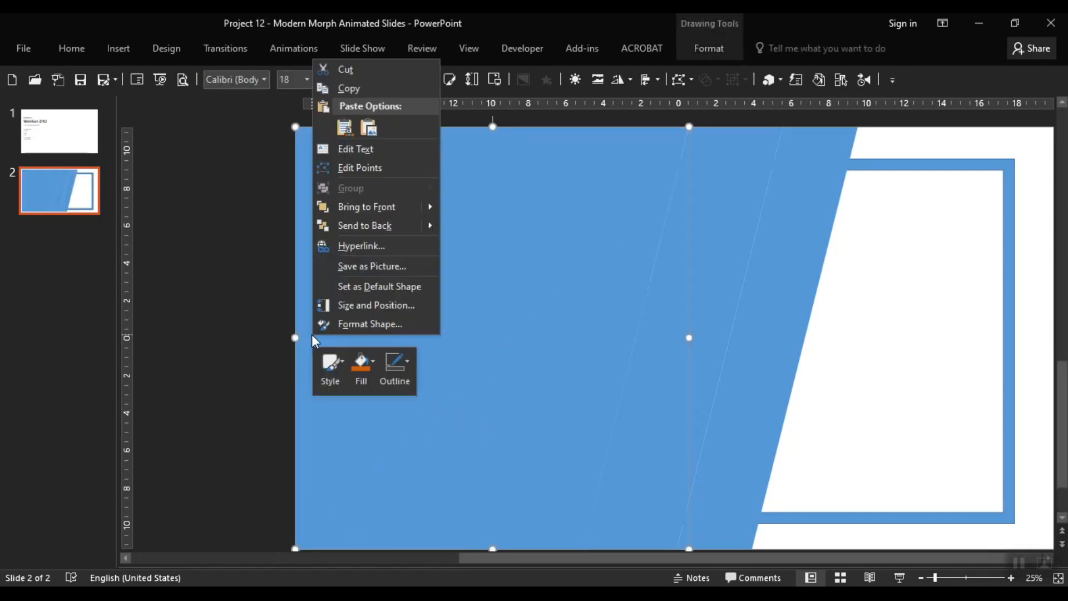
left_click(295, 349)
left_click_drag(297, 341, 302, 354)
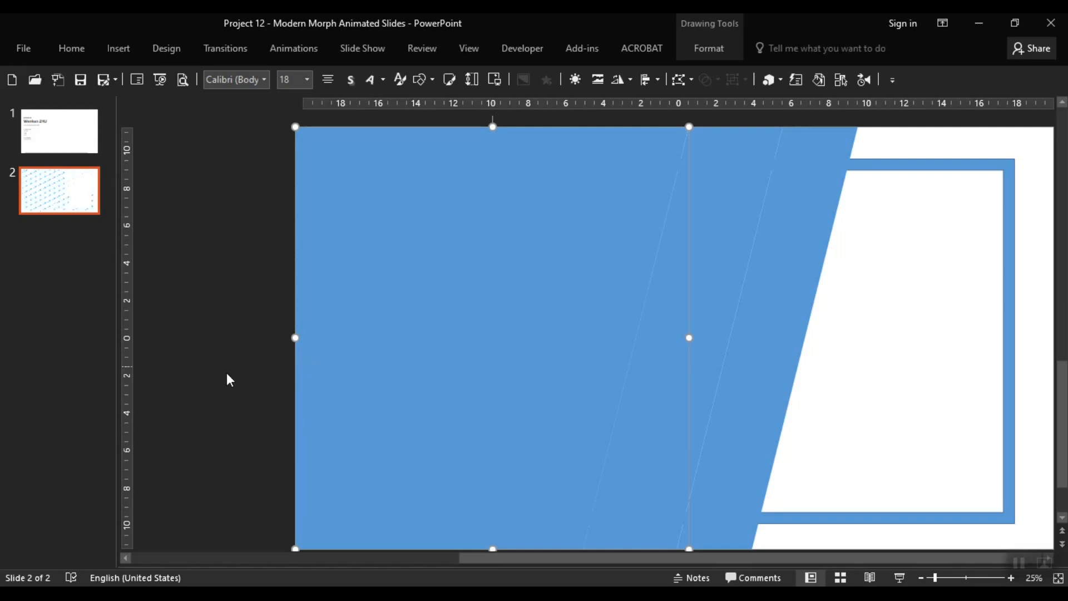
left_click(226, 377)
Step: Move the lavender field picture onto the slide, aligned with its upper-left corner
scroll(332, 398, "down", 3, "ctrl")
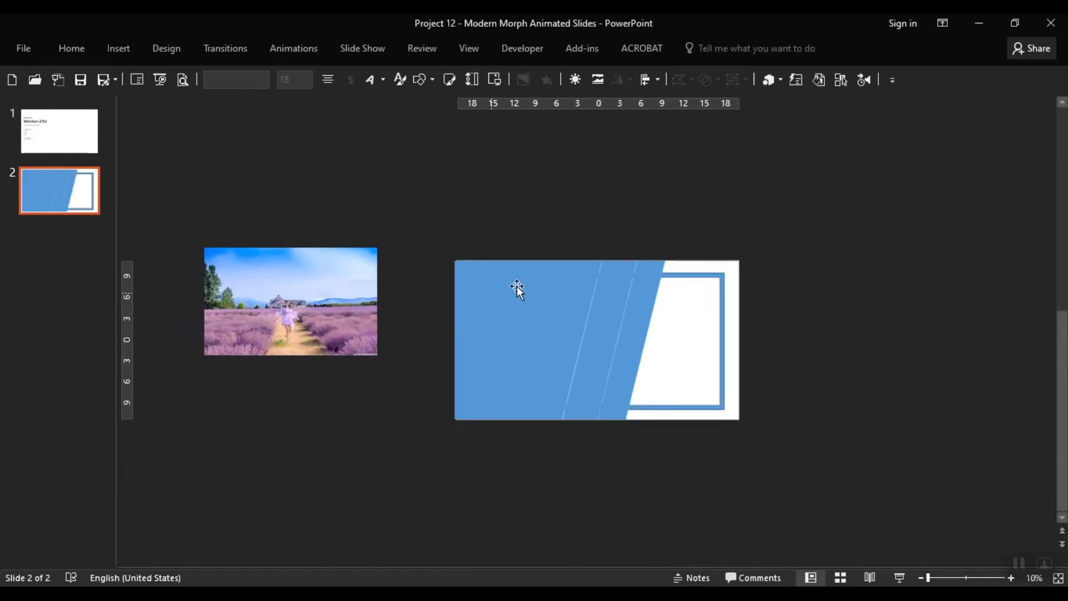
left_click_drag(266, 284, 521, 297)
scroll(402, 315, "up", 3)
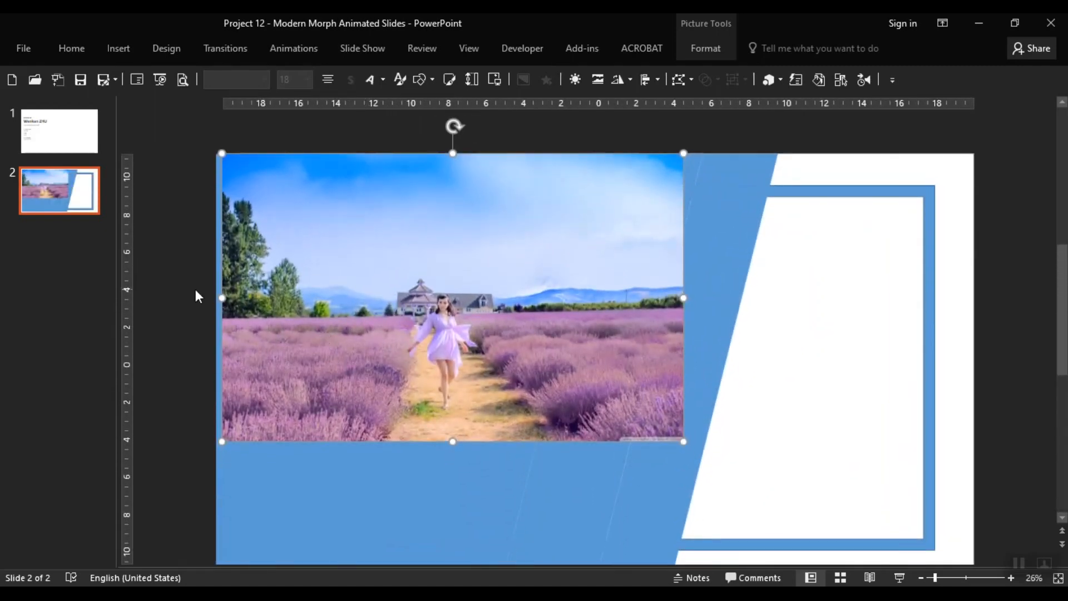
left_click(185, 323)
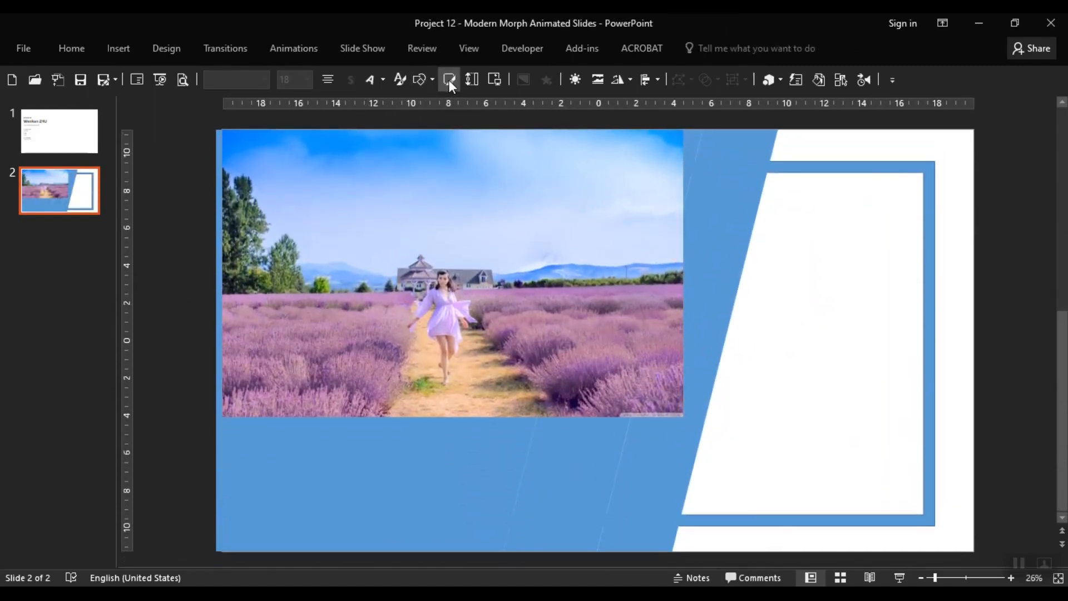
Step: Draw a tall rectangle outside the slide against its left edge and fragment it together with the large left panel
left_click(427, 79)
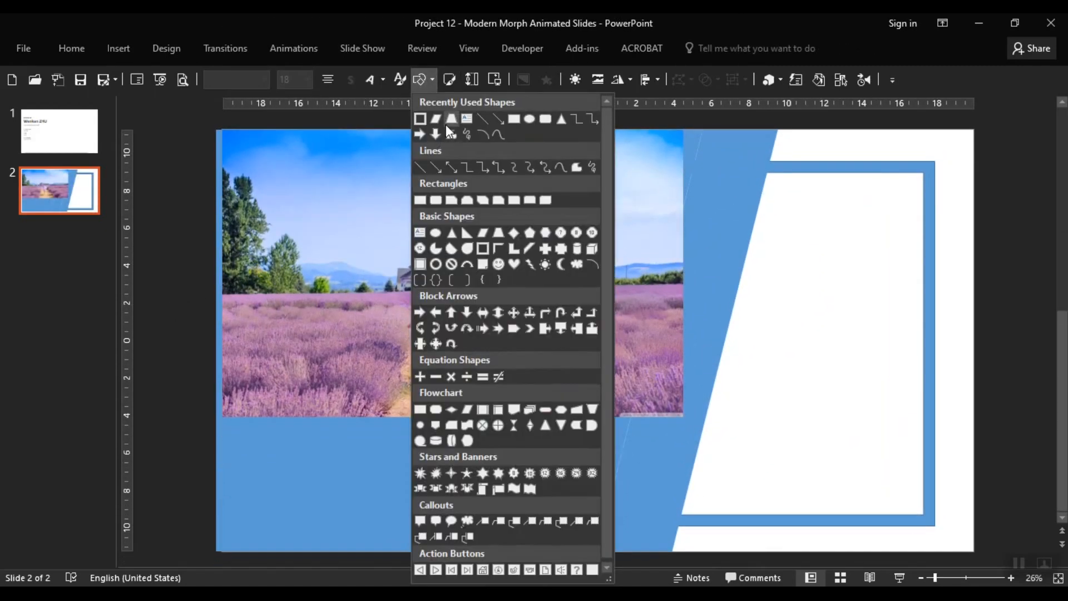
left_click(513, 121)
left_click_drag(223, 121, 139, 565)
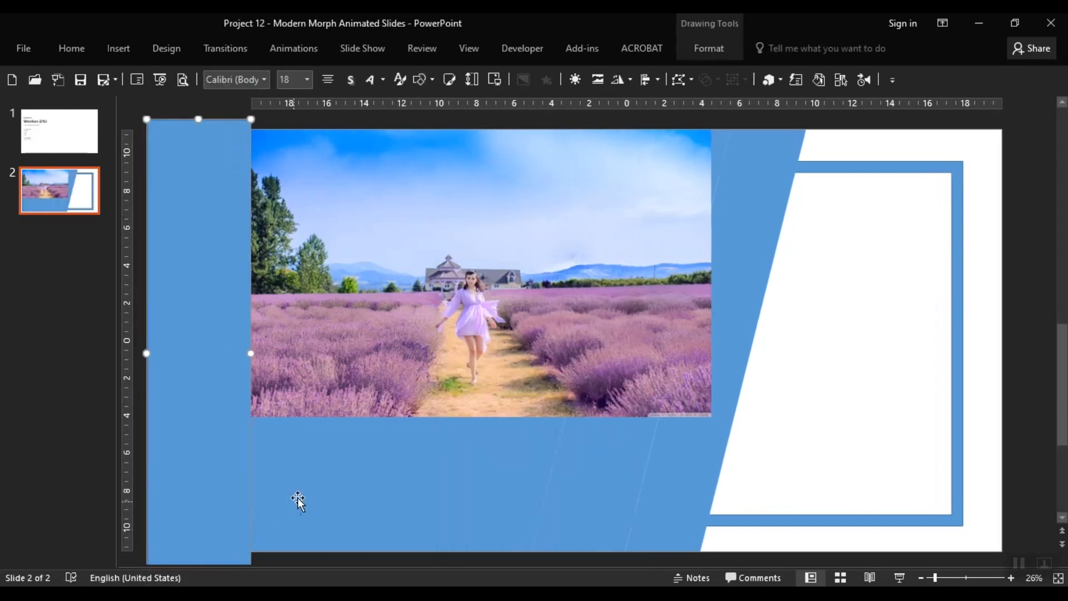
left_click(402, 483, "ctrl")
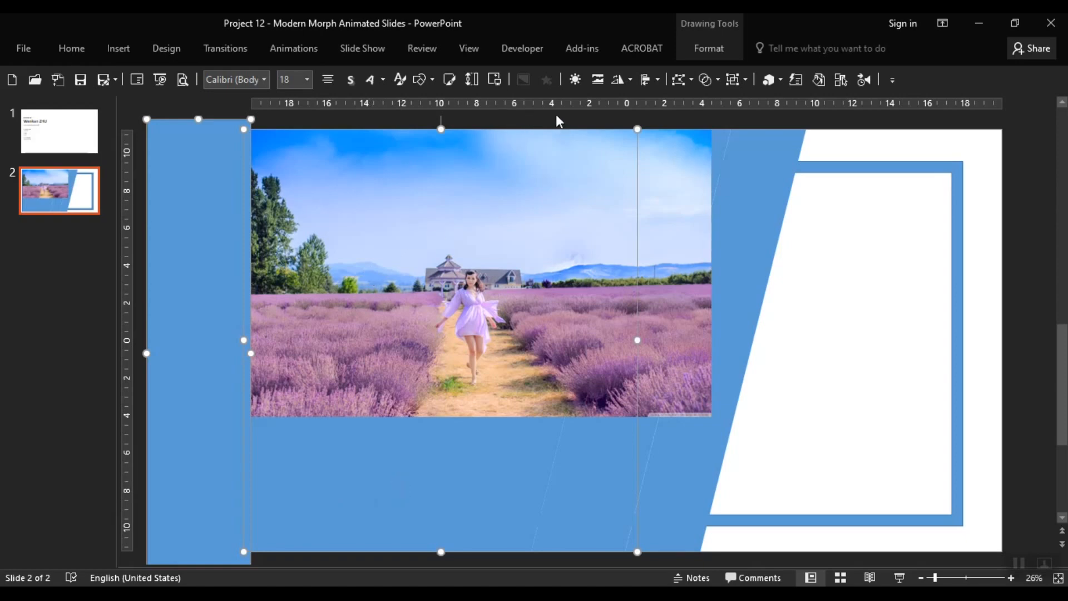
left_click(706, 81)
left_click(714, 147)
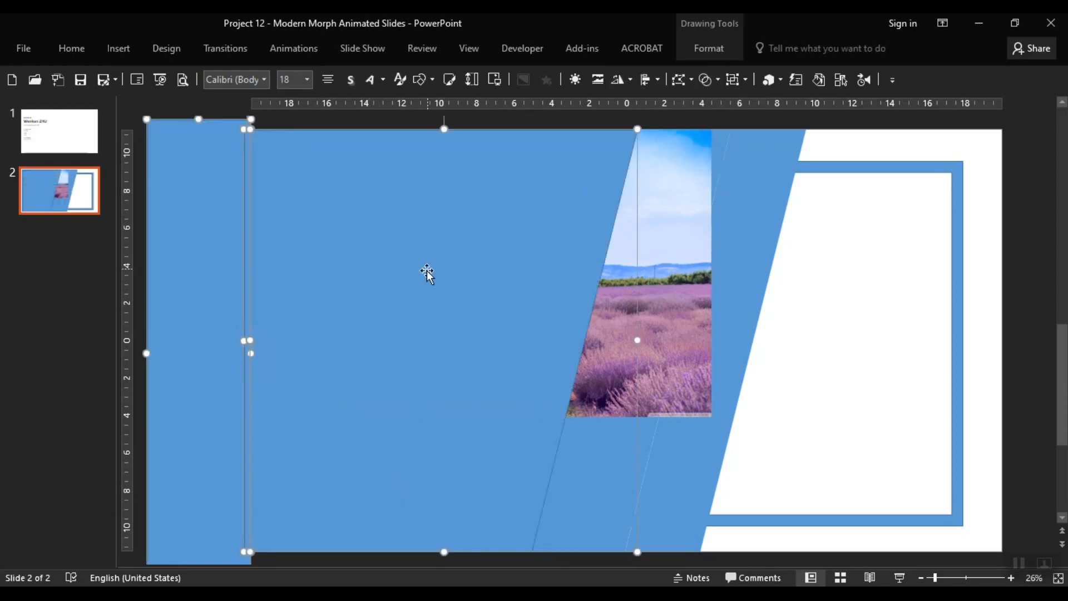
Step: Delete the cut-off sliver of the left panel and the helper rectangle beyond the slide's left edge
left_click(344, 122)
left_click(242, 224)
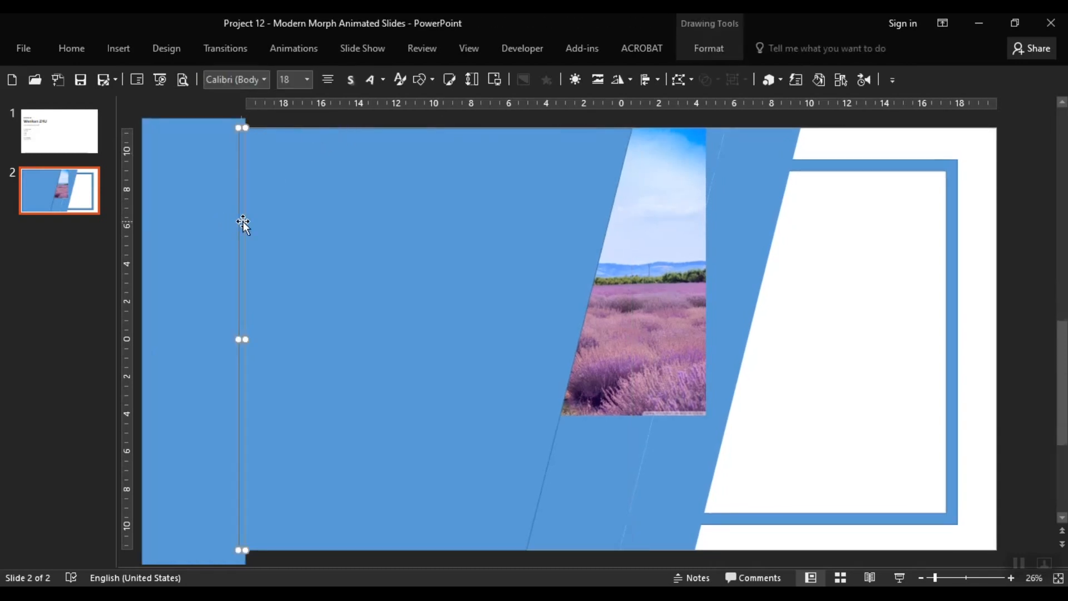
key("Delete")
left_click(193, 244)
key("Delete")
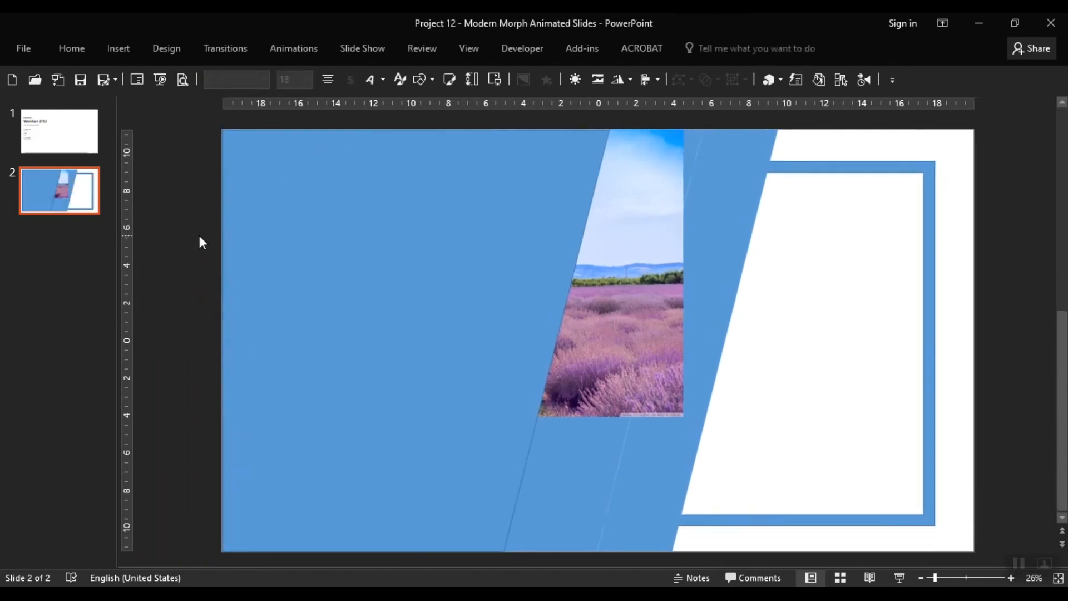
Step: Remove the outline from the large left panel and both slanted strips
left_click(663, 491)
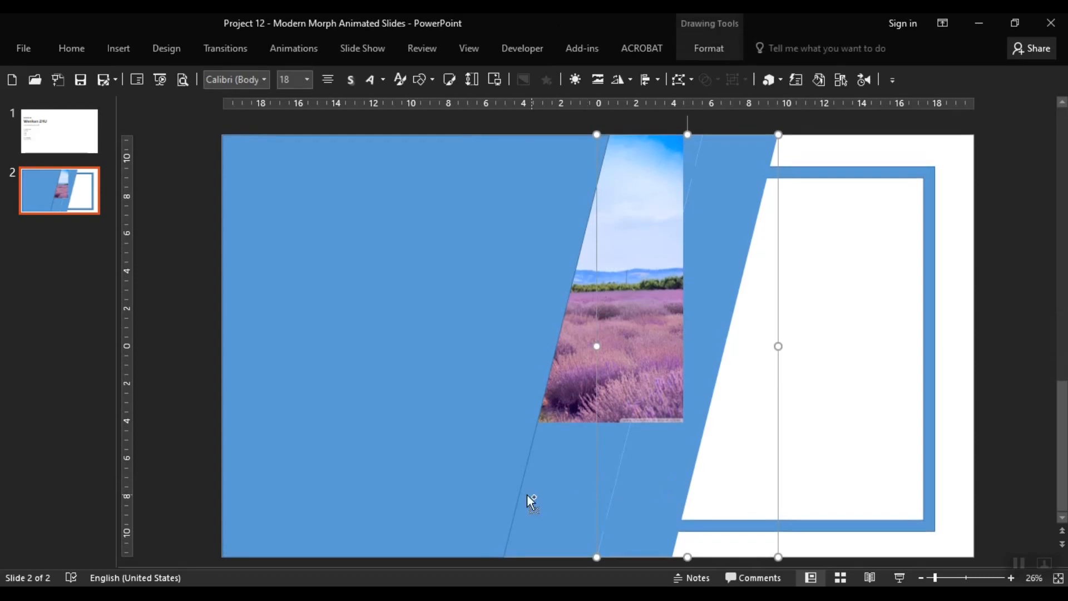
left_click(497, 494, "ctrl")
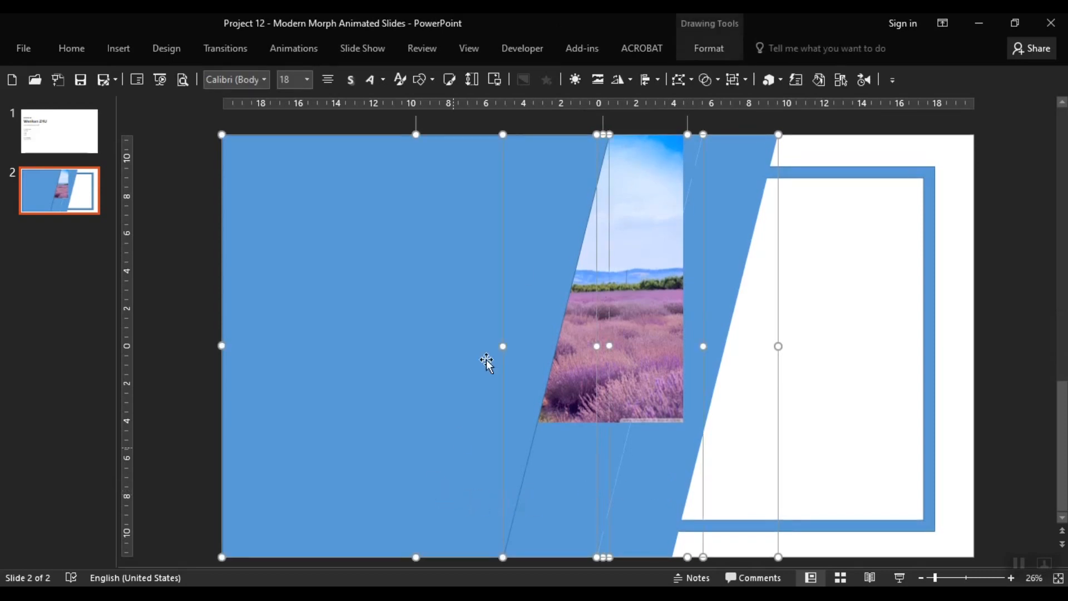
left_click(709, 48)
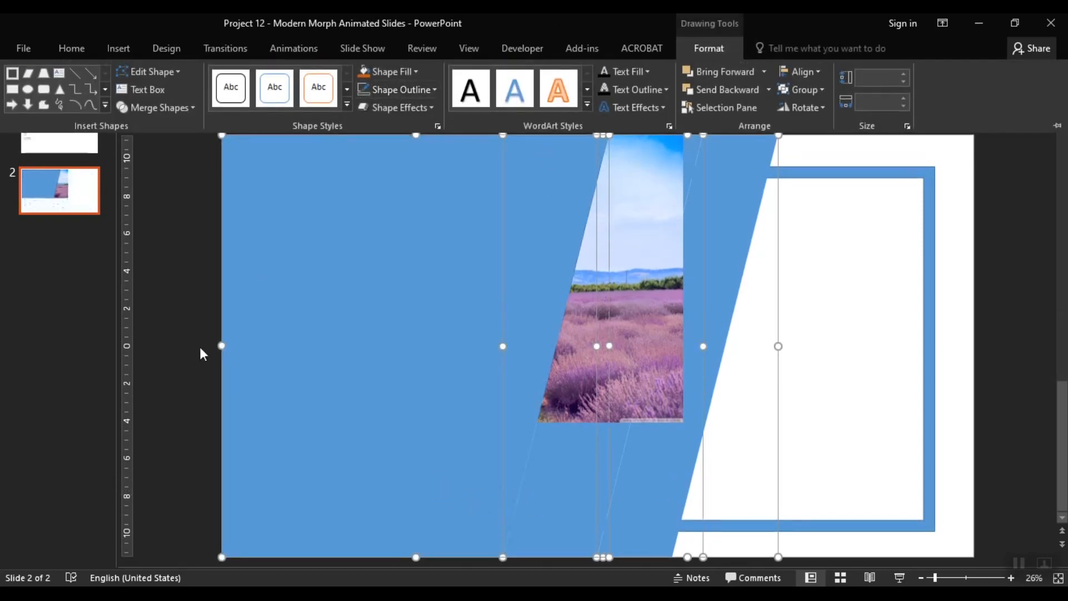
left_click(399, 467)
Step: Enlarge the picture until it exceeds the slide size and position it to cover the whole slide
left_click(657, 372)
left_click(1012, 378)
left_click(621, 397)
left_click_drag(684, 430, 863, 500)
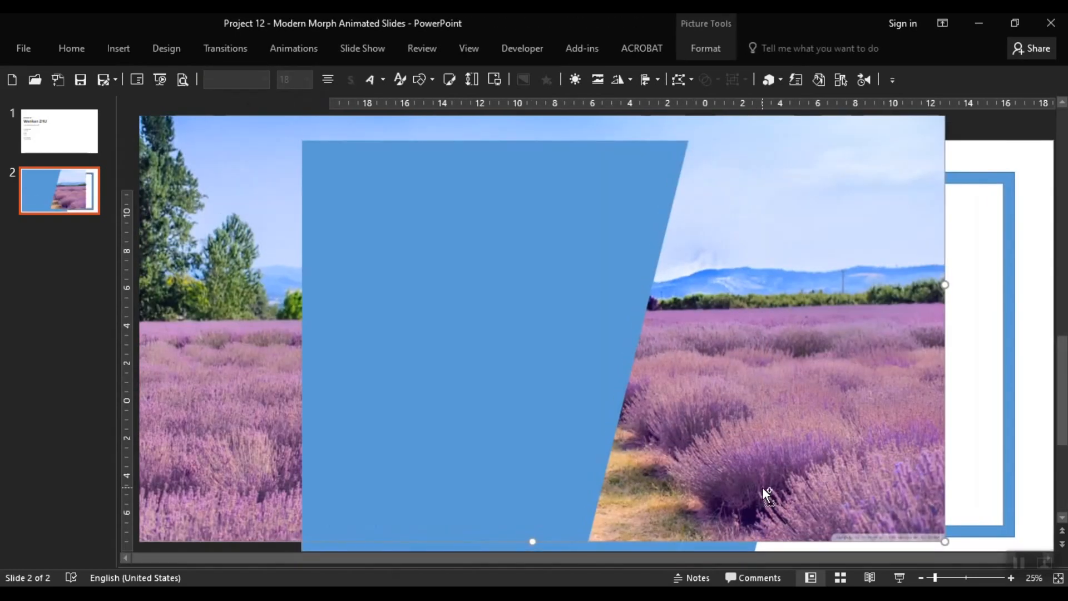
scroll(762, 486, "down", 2)
left_click_drag(655, 361, 708, 381)
Step: Crop all four sides of the picture to the slide's edges
right_click(707, 381)
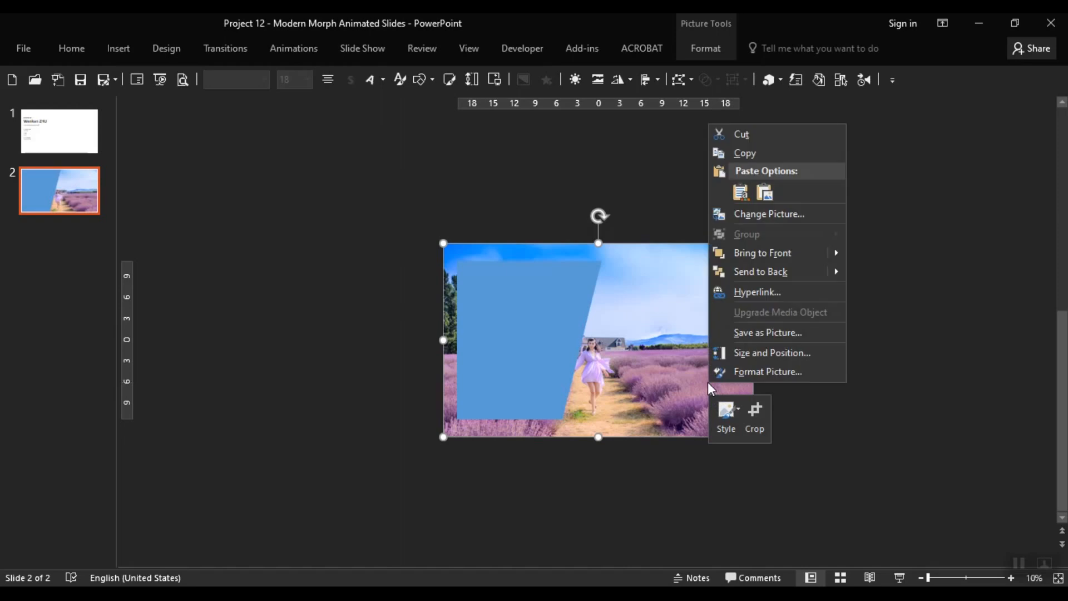
left_click(755, 412)
left_click_drag(599, 437, 606, 419)
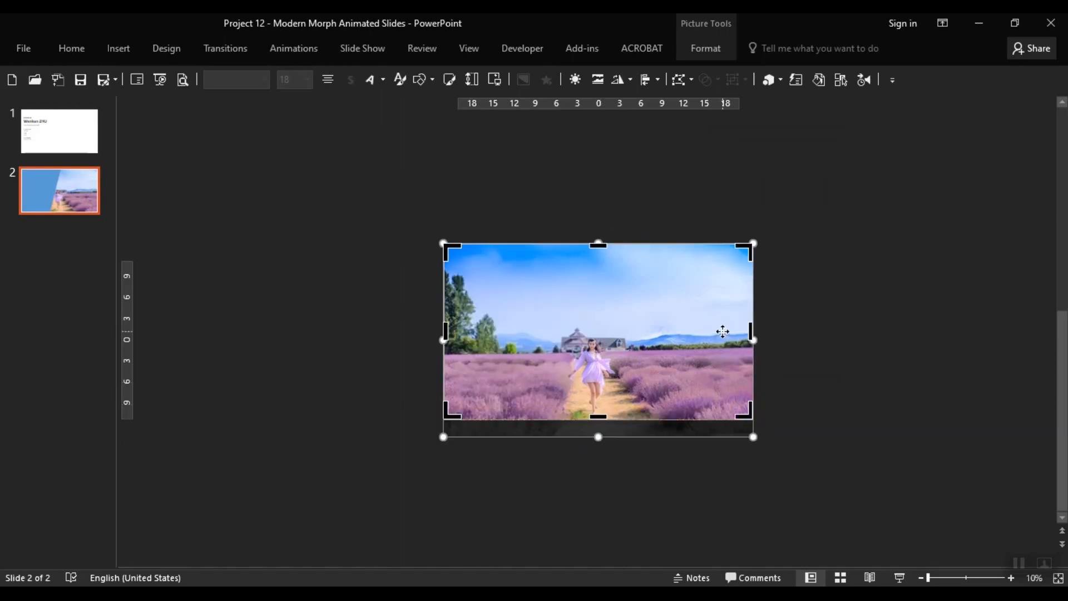
mouse_move(752, 334)
left_mouse_down()
mouse_move(725, 333)
mouse_move(739, 333)
left_mouse_up()
left_click_drag(590, 246, 591, 262)
left_click_drag(444, 341, 458, 341)
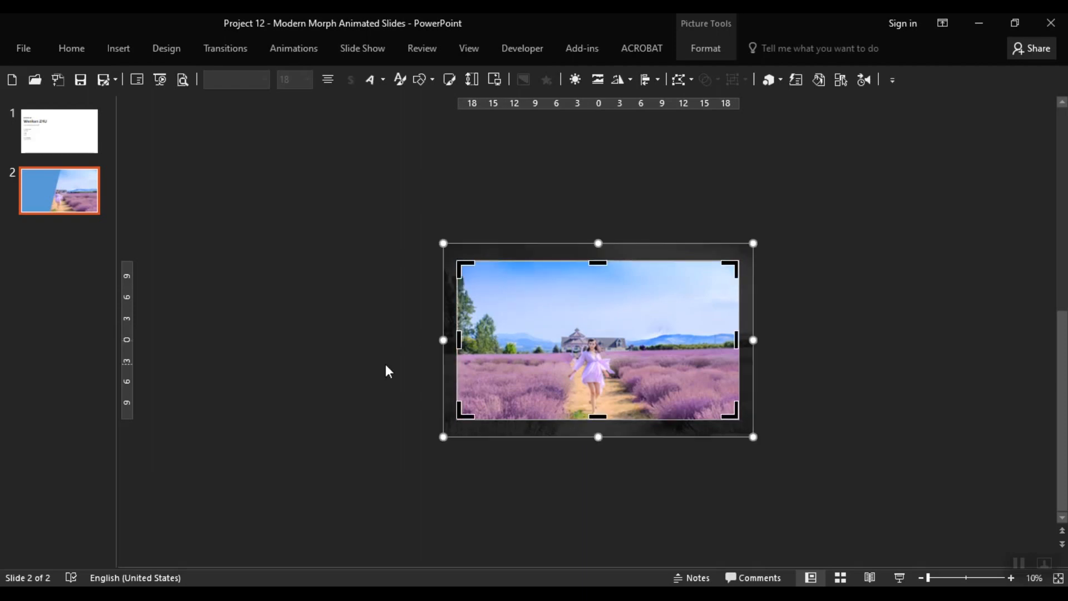
left_click(385, 364)
left_click(497, 355)
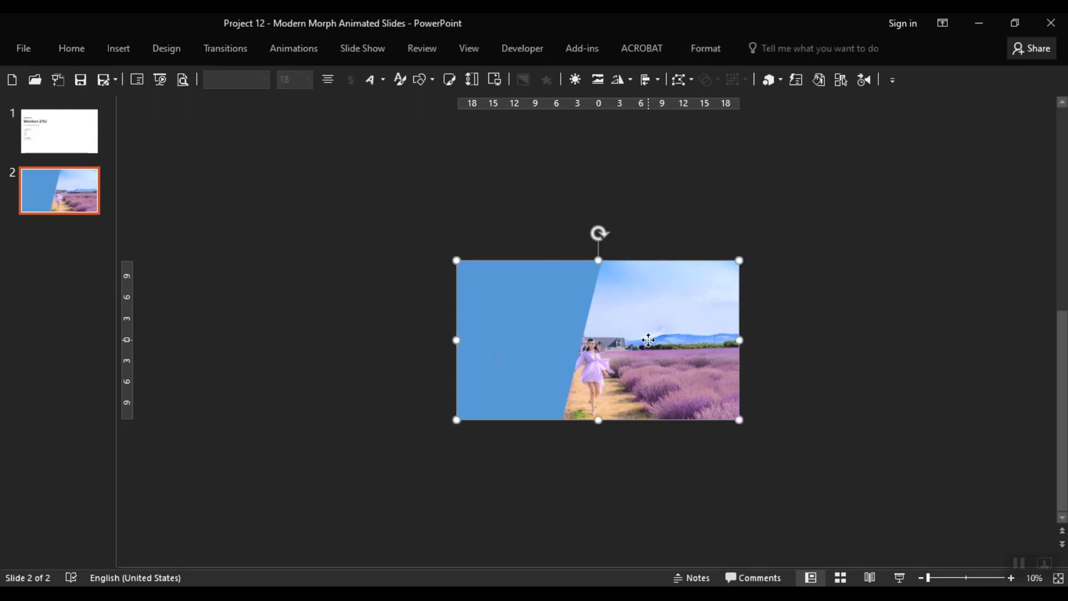
Step: Send the cropped picture to the back, behind the panels and the frame
right_click(651, 340)
left_click(692, 229)
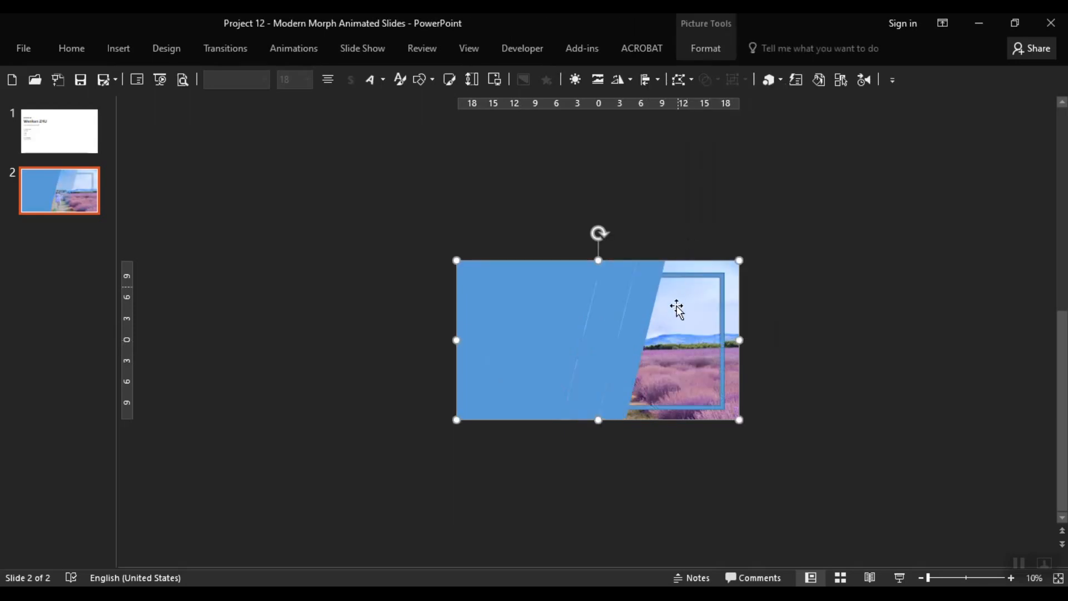
left_click(596, 487)
scroll(555, 385, "up", 3)
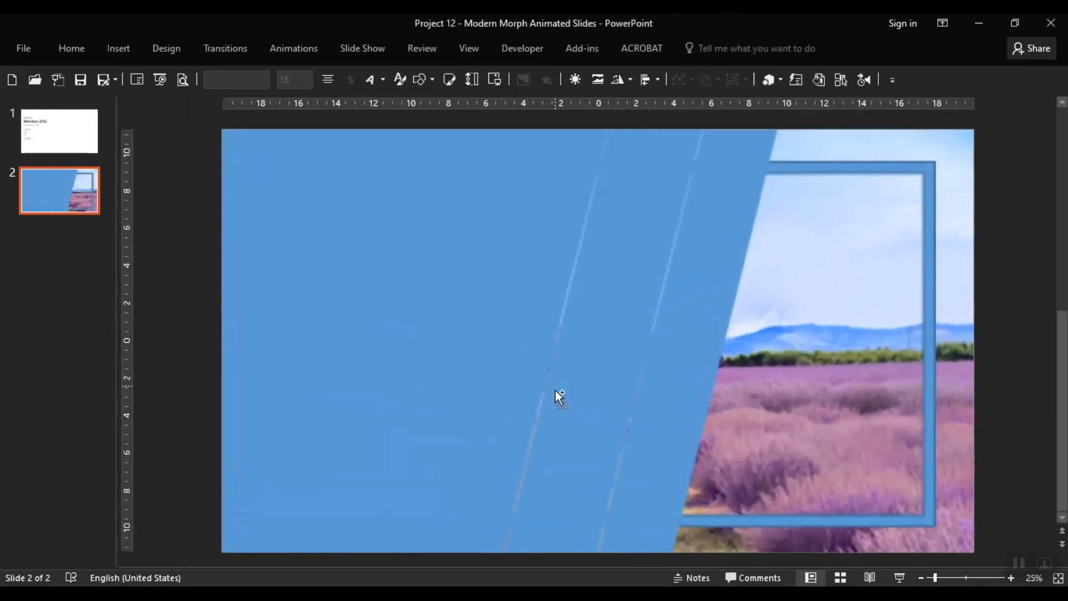
Step: Open the background formatting options and set the slide background to a gradient fill
left_click(493, 374)
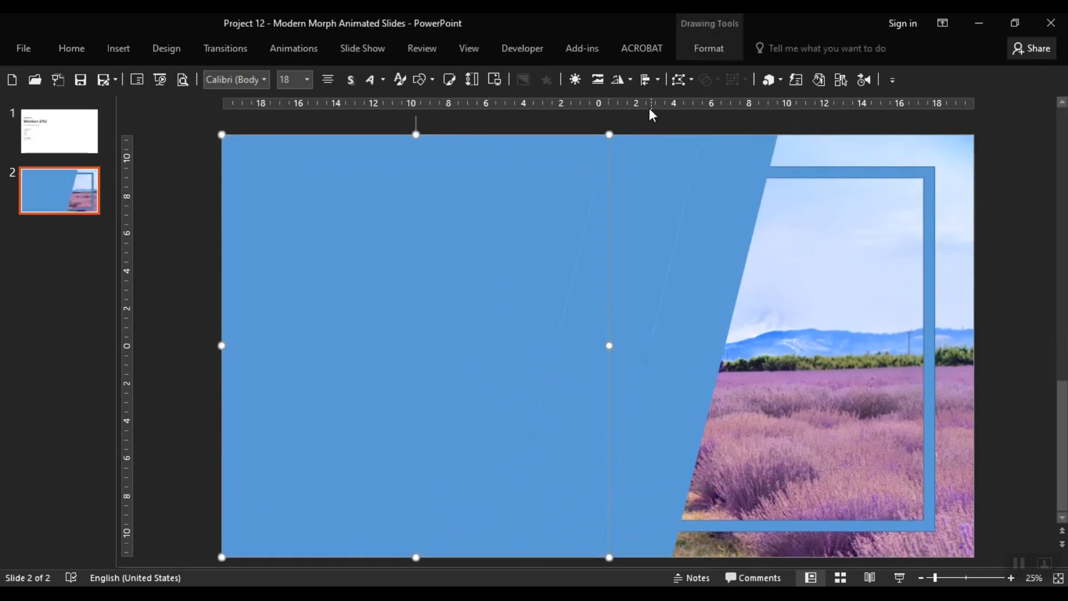
left_click(818, 83)
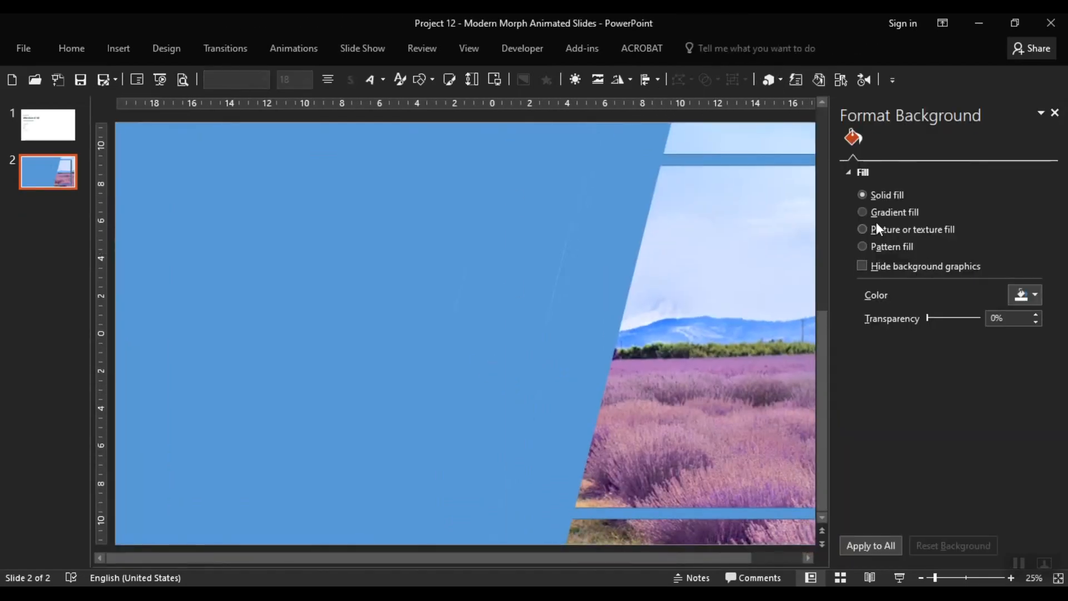
left_click(863, 212)
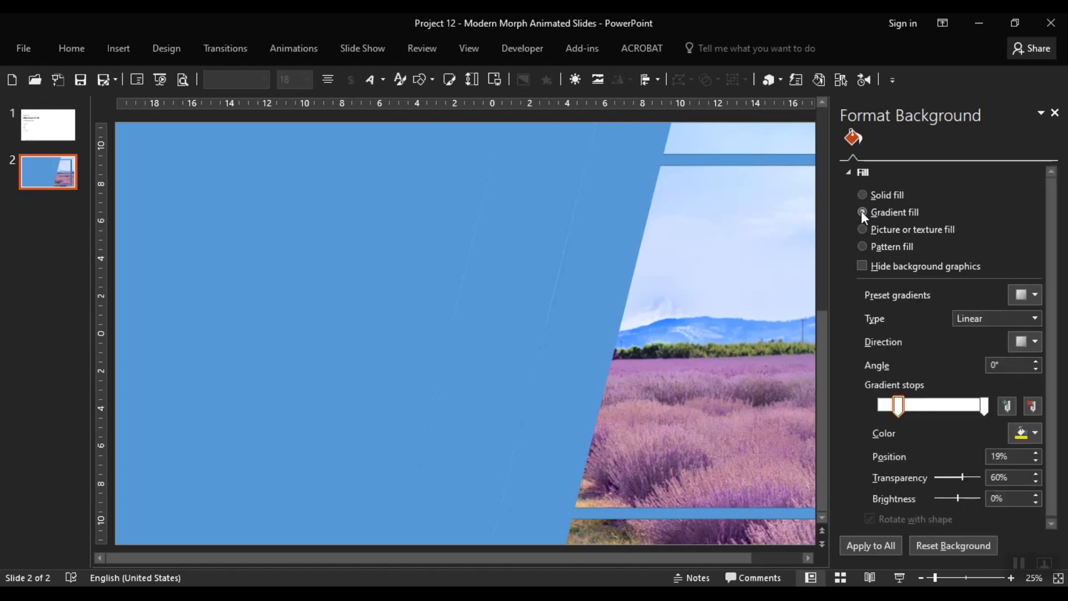
Step: Put the picture behind all shapes again and give the large left panel a gradient fill
left_click(289, 331)
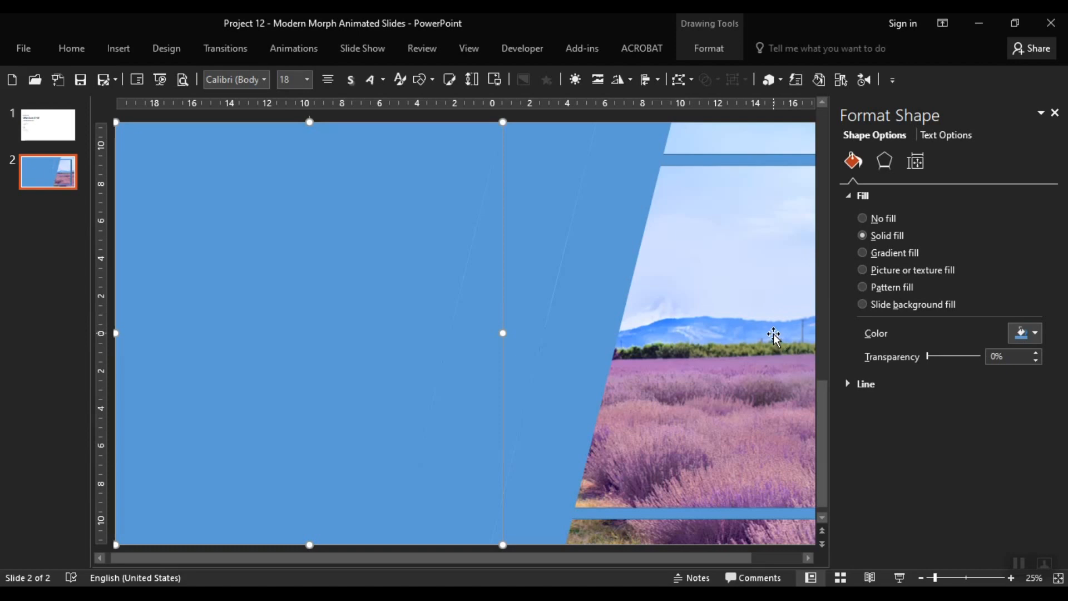
left_click(732, 371)
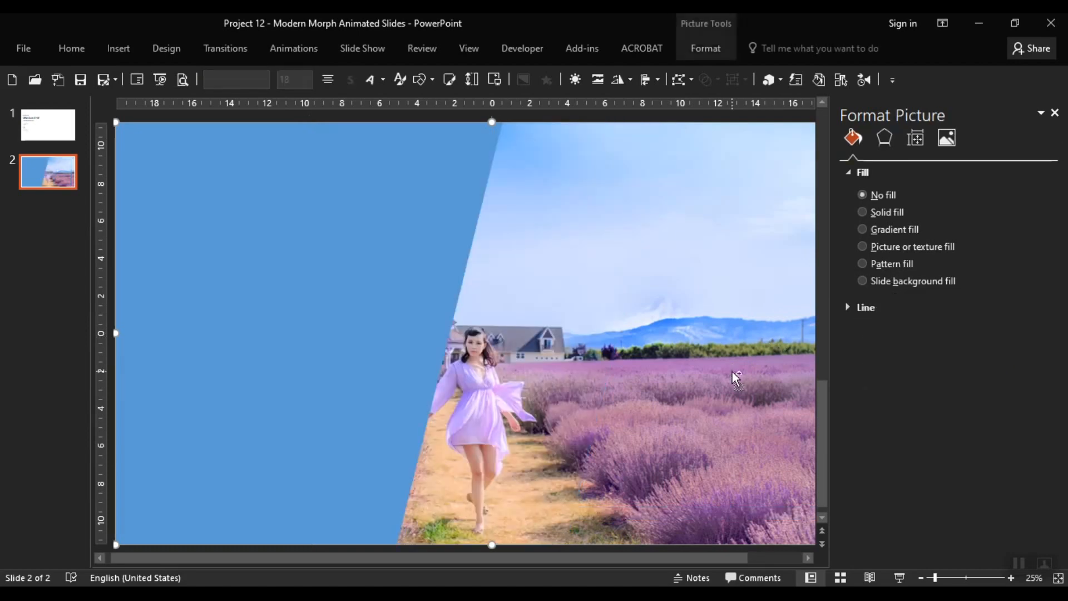
key("ctrl+shift+[")
left_click(315, 349)
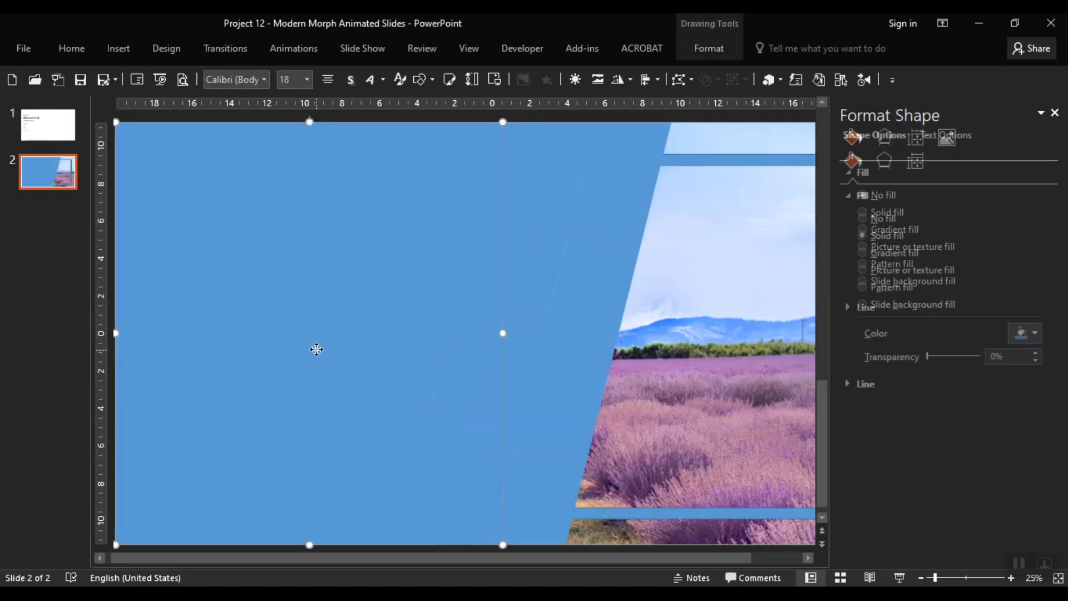
left_click(862, 253)
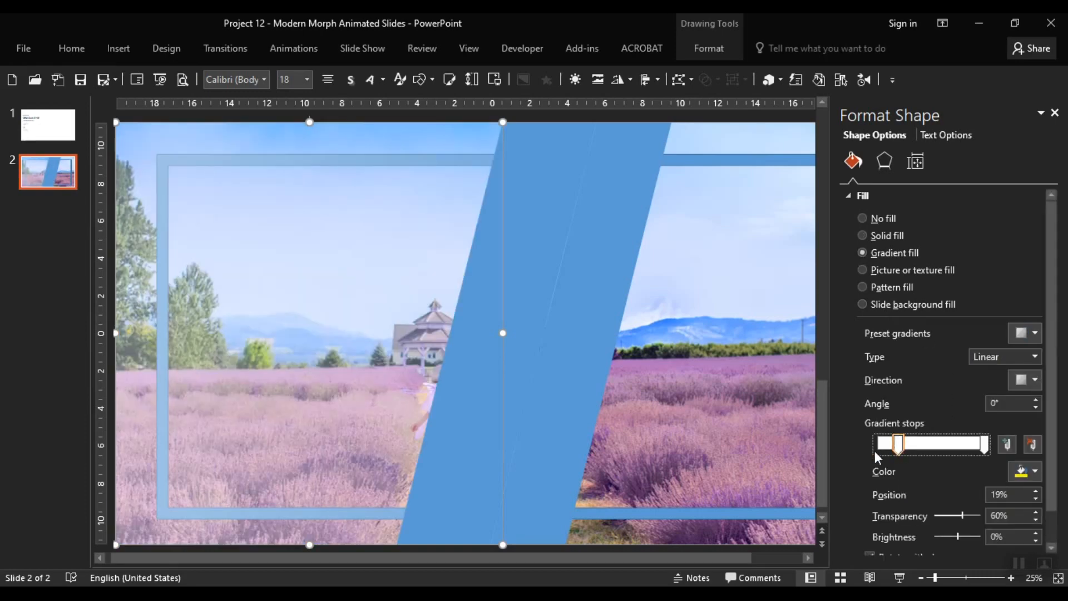
Step: Try 40% transparency on the left panel's gradient stop at position 19%, and settle on 20%
left_click_drag(1013, 517, 920, 522)
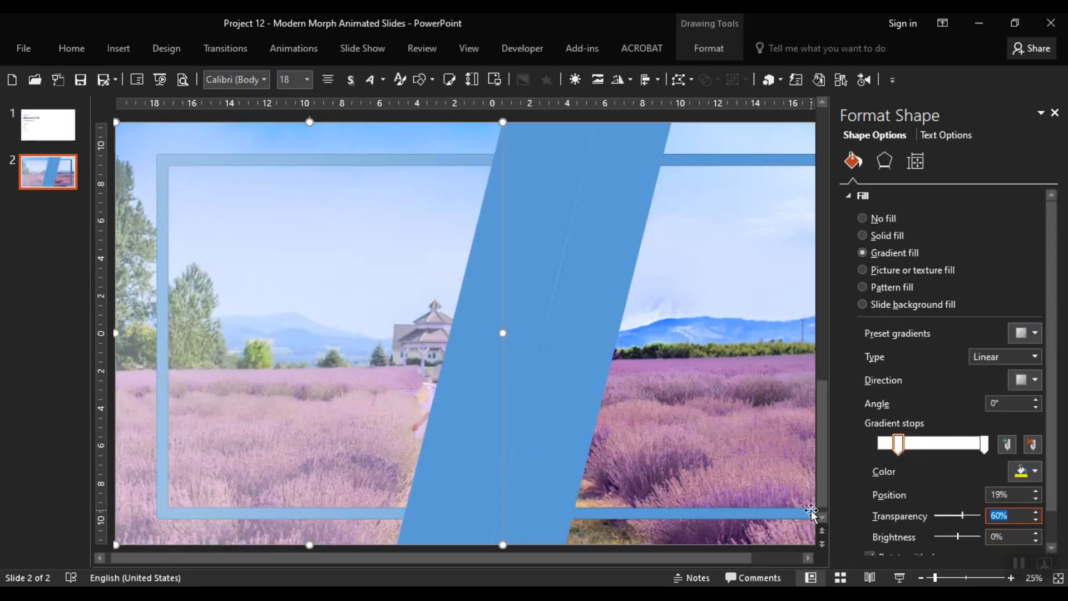
type("40")
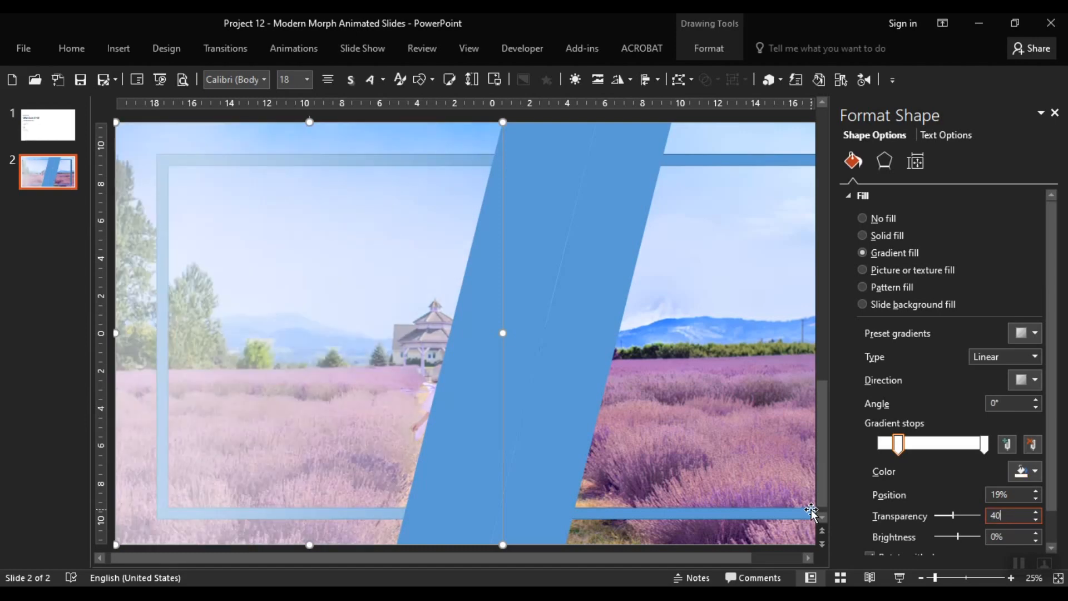
key("BackSpace")
key("BackSpace")
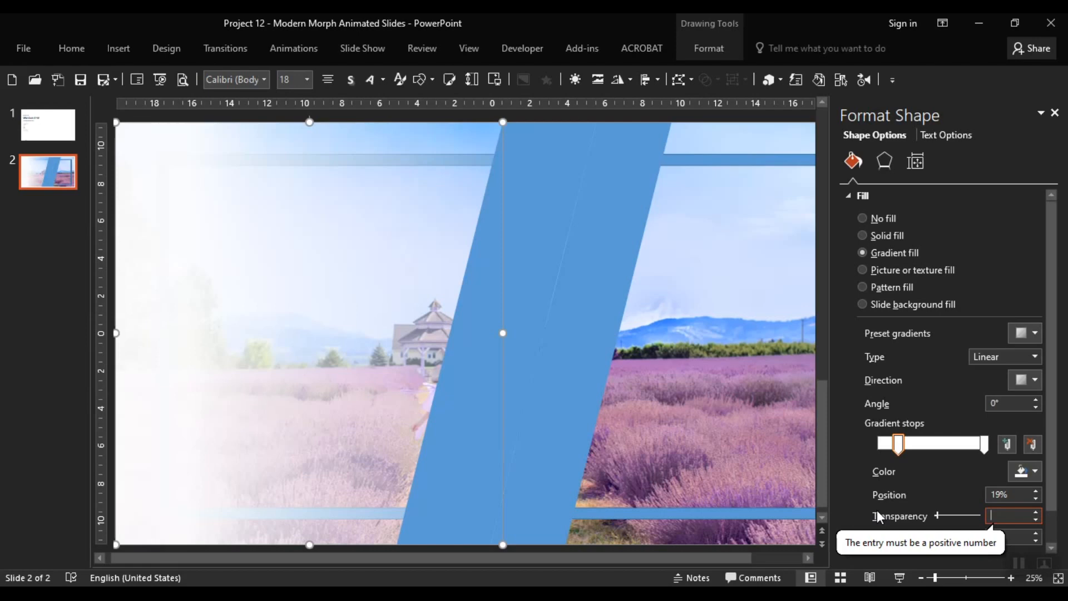
type("40")
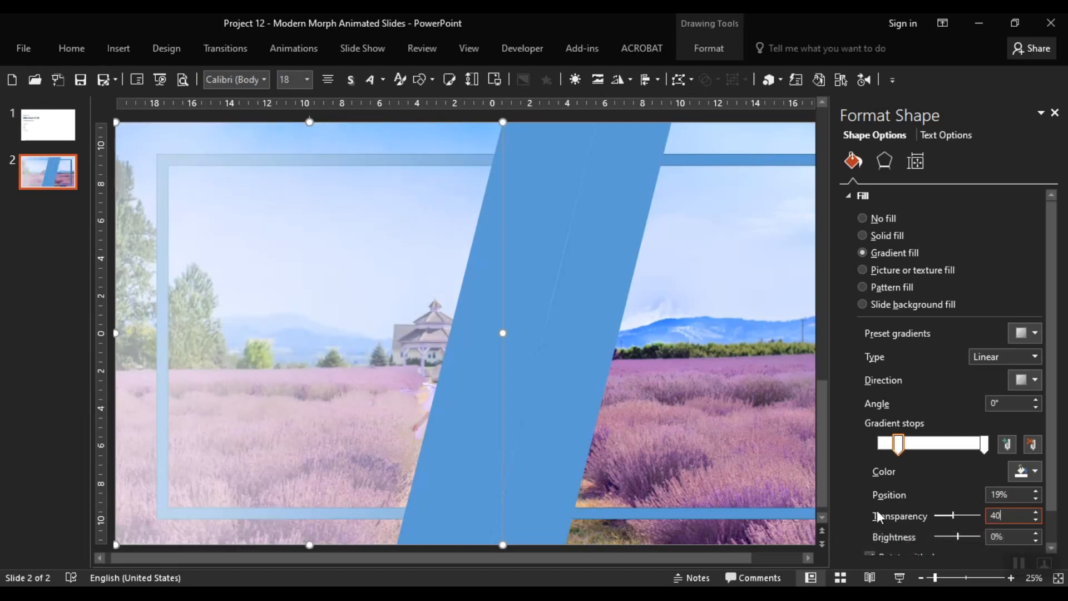
key("BackSpace")
key("BackSpace")
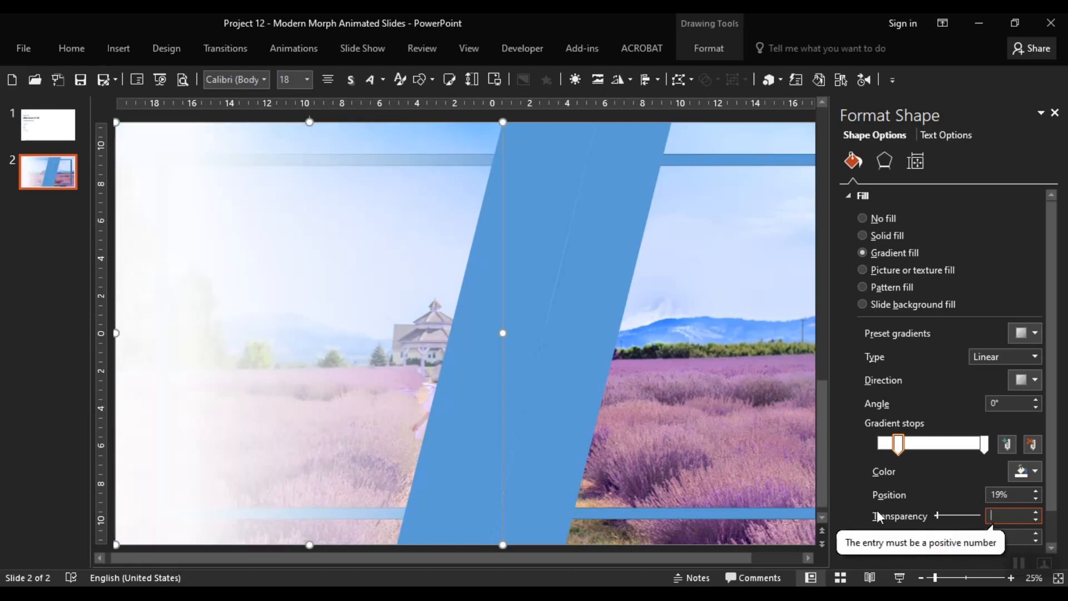
type("20")
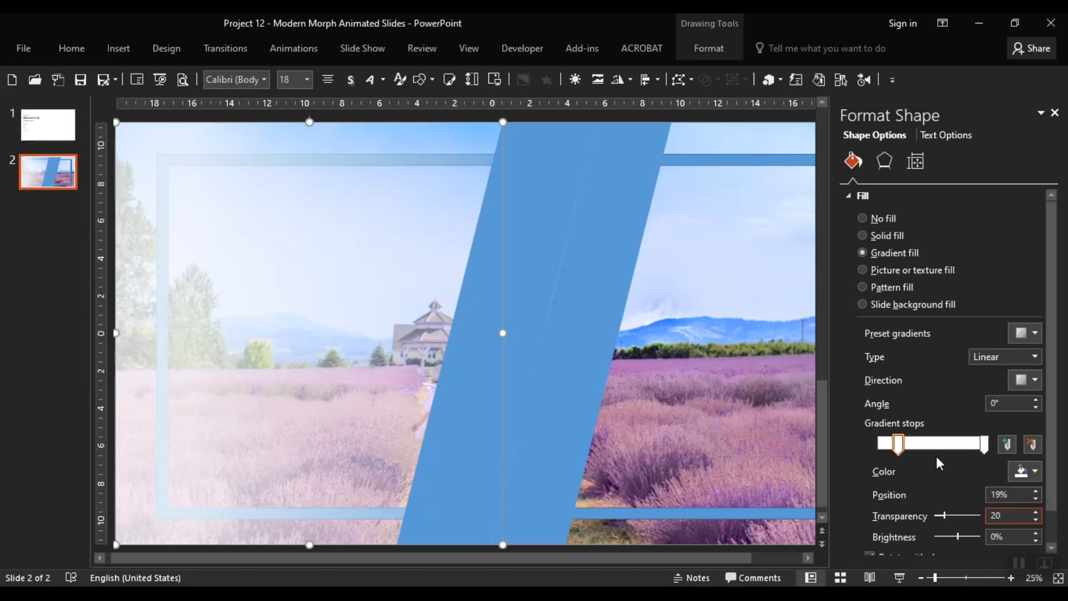
Step: Position the large left panel's two gradient stops at 20% and 80%
mouse_move(900, 443)
left_mouse_down()
mouse_move(879, 443)
mouse_move(910, 449)
left_mouse_up()
left_click_drag(1015, 494, 931, 495)
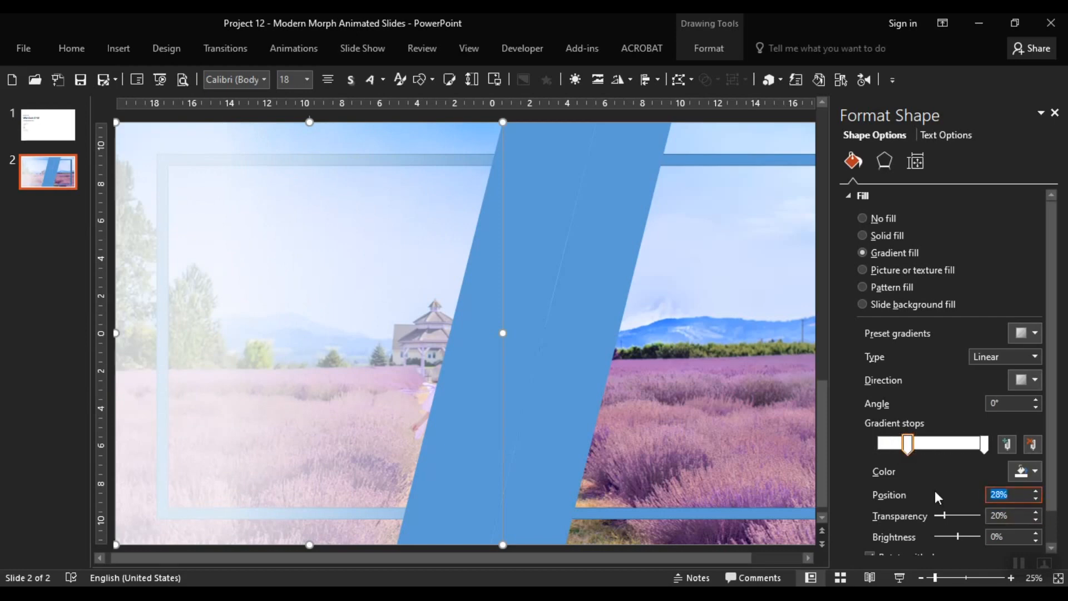
type("20")
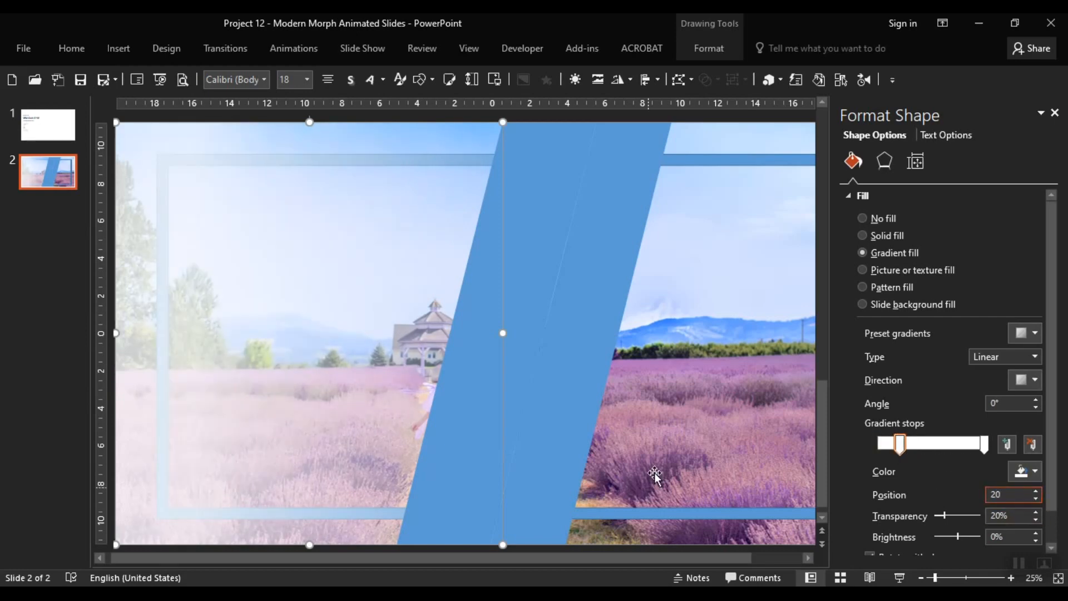
left_click(984, 445)
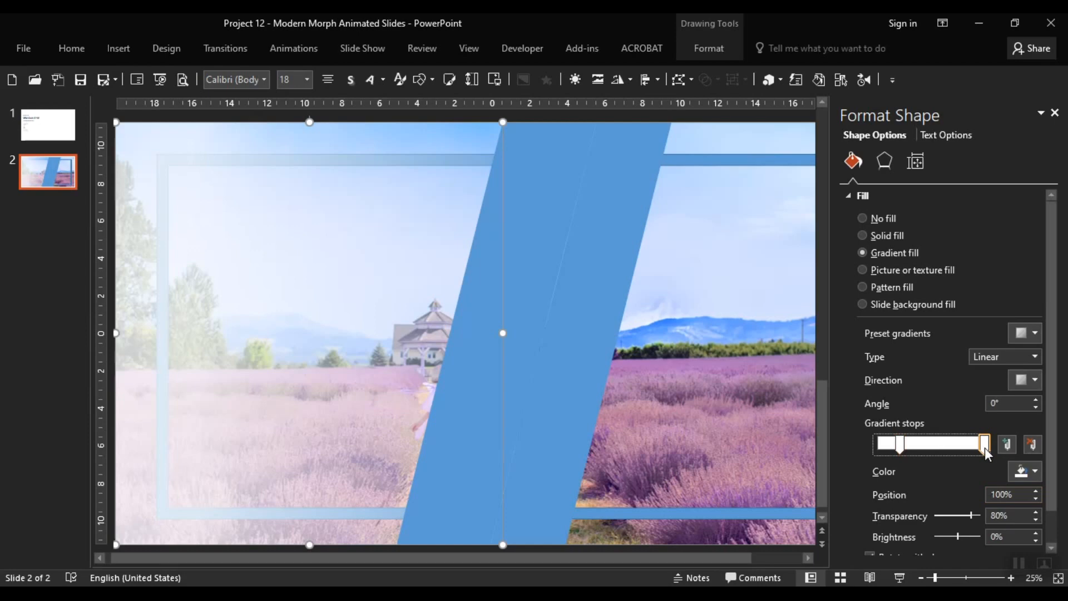
left_click_drag(987, 447, 963, 447)
left_click(1000, 496)
type("80")
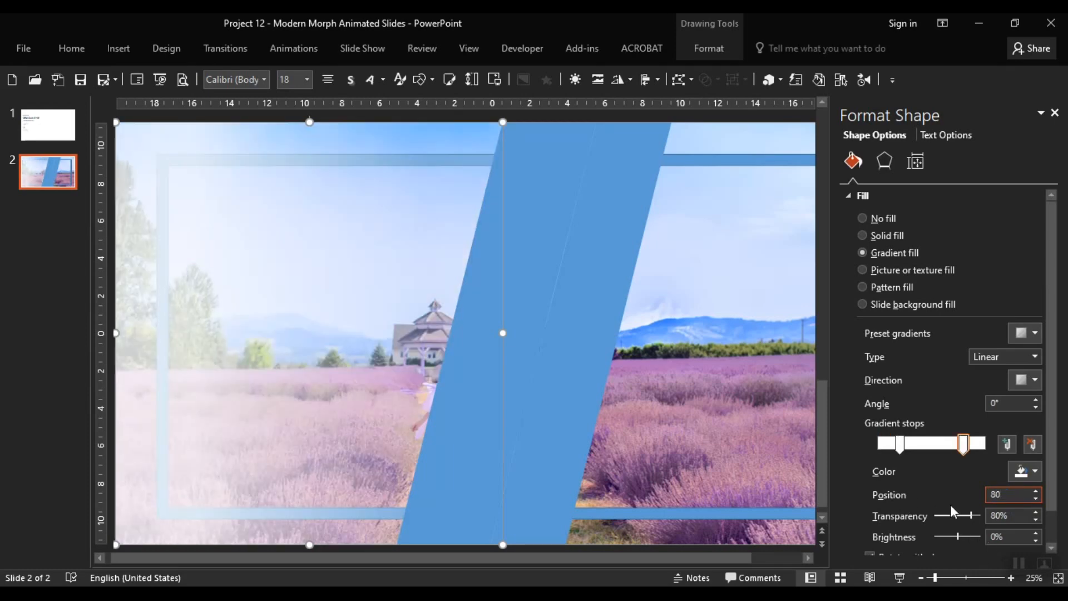
Step: Give the slanted stripe next to the large left panel a gradient fill
left_click(466, 423)
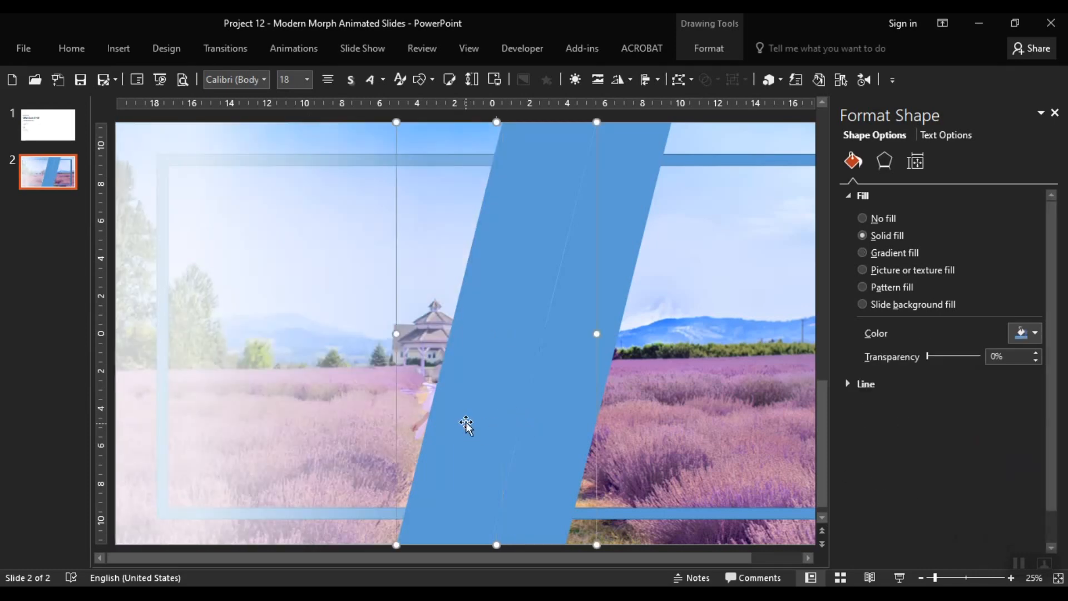
left_click(862, 252)
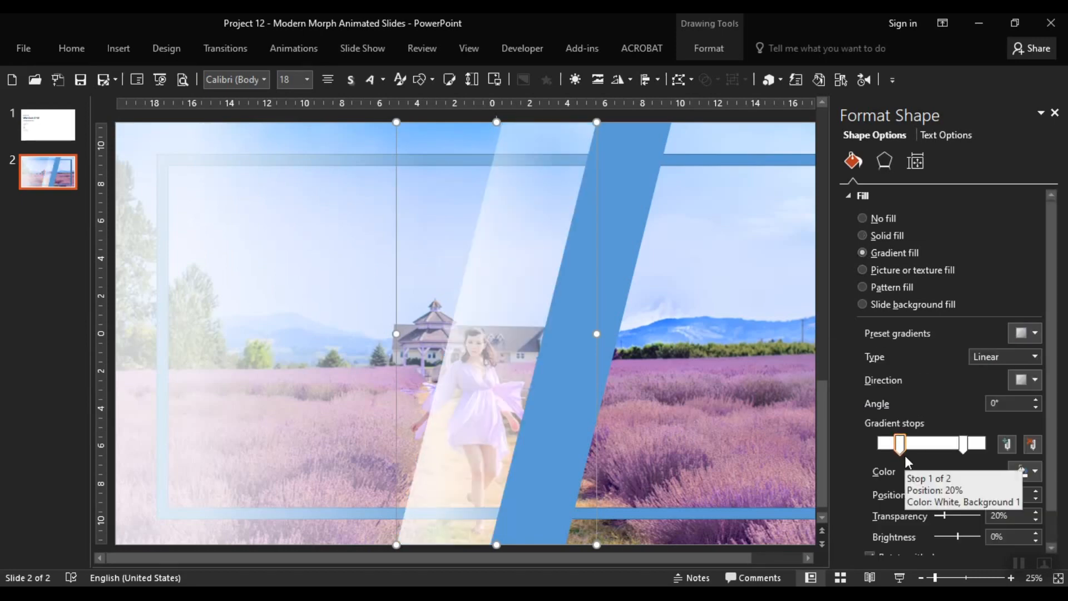
Step: Try linear gradient directions of 180° and 90° on the slanted stripe next to the left panel
left_click(1025, 378)
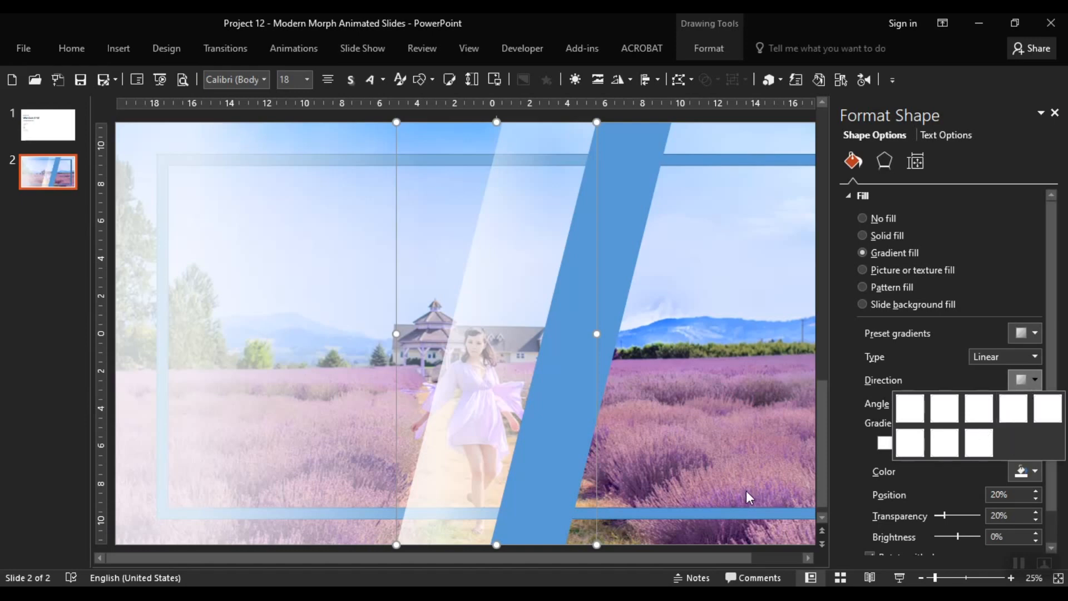
left_click(1016, 410)
left_click(1029, 378)
left_click(1039, 415)
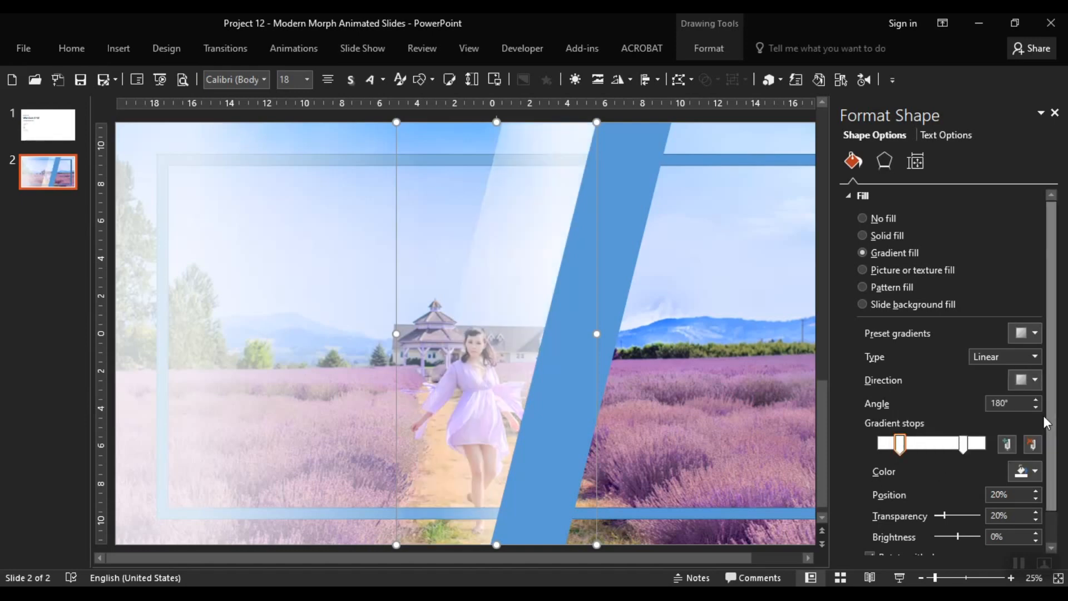
left_click(1014, 385)
left_click(953, 414)
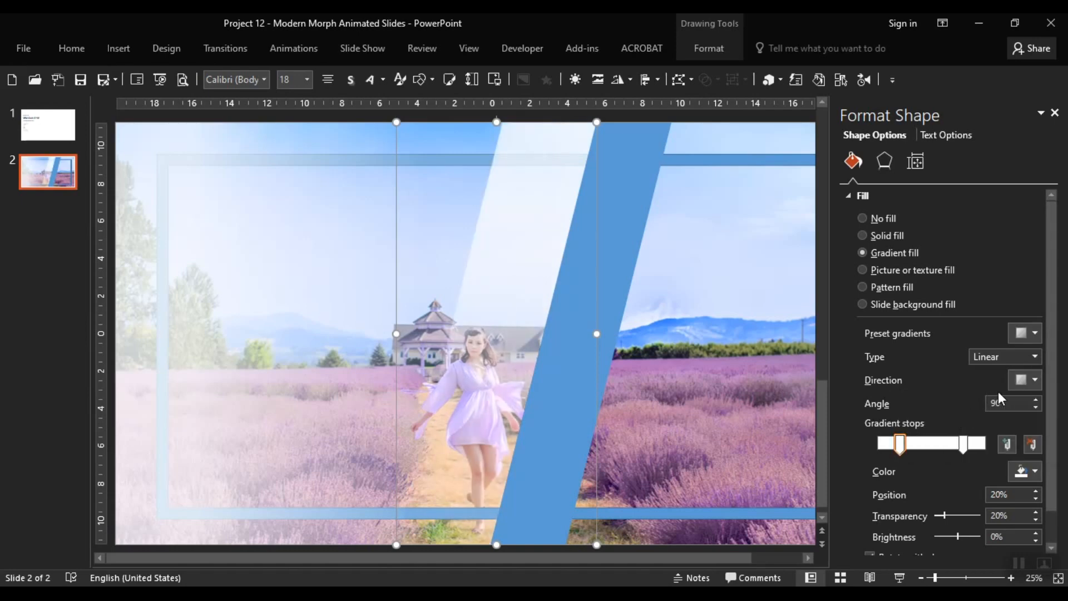
left_click(1022, 382)
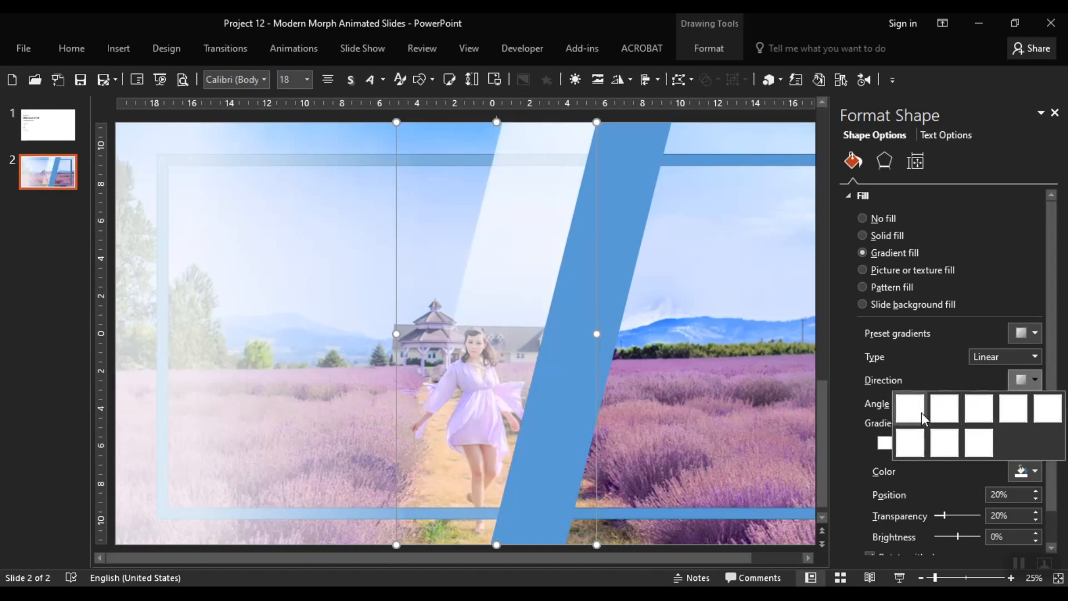
left_click(861, 495)
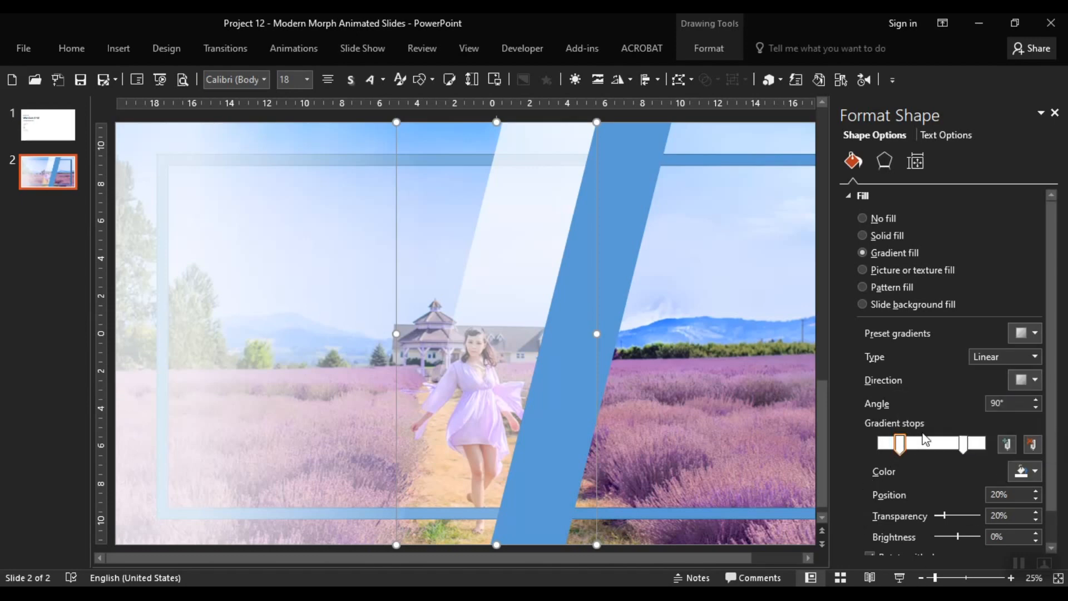
Step: Set the slanted stripe's gradient stop at 20% to black and its direction to linear at 0°
left_click(1025, 472)
left_click(949, 306)
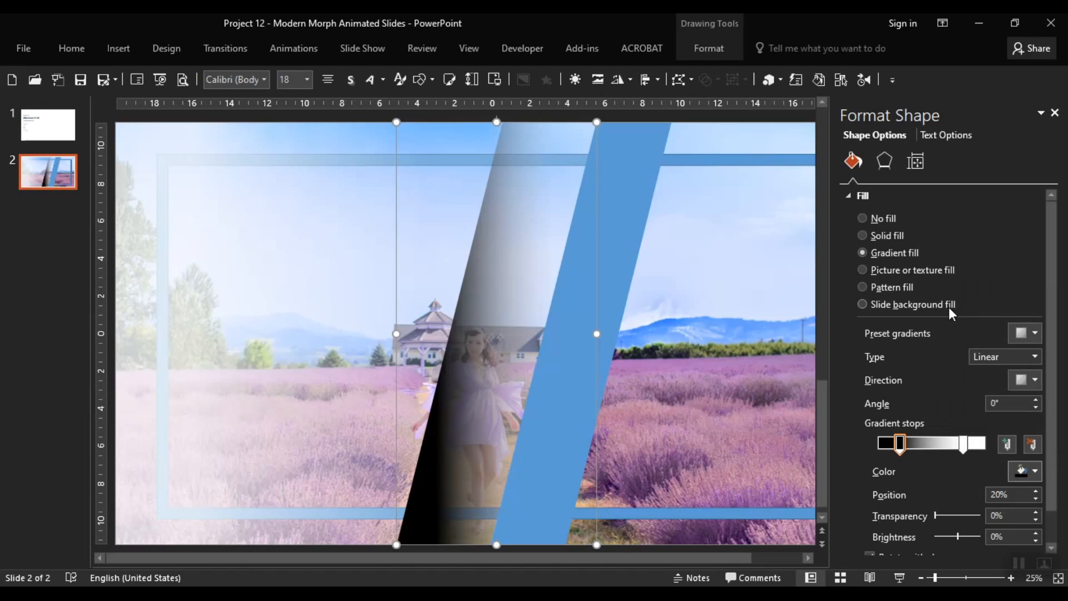
left_click(1022, 381)
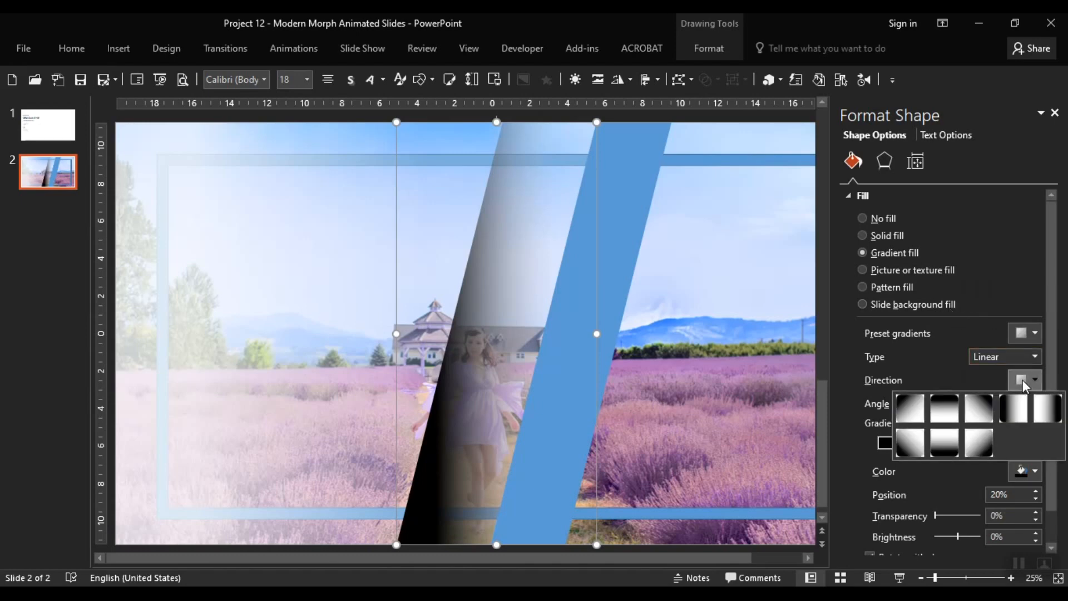
left_click(1012, 401)
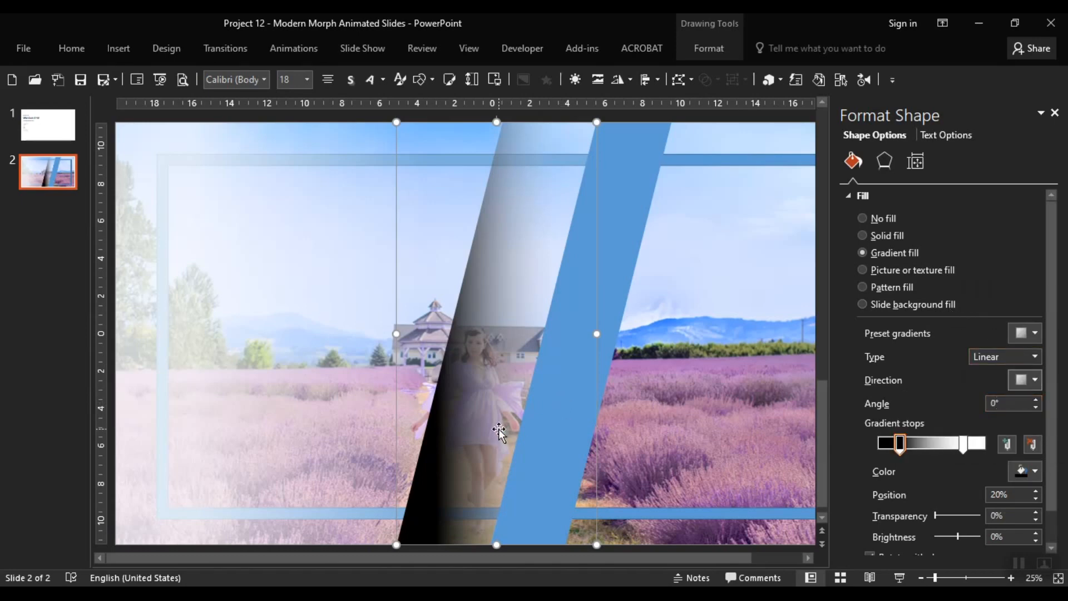
Step: Try a 10° gradient angle on the slanted stripe
scroll(568, 382, "up", 2)
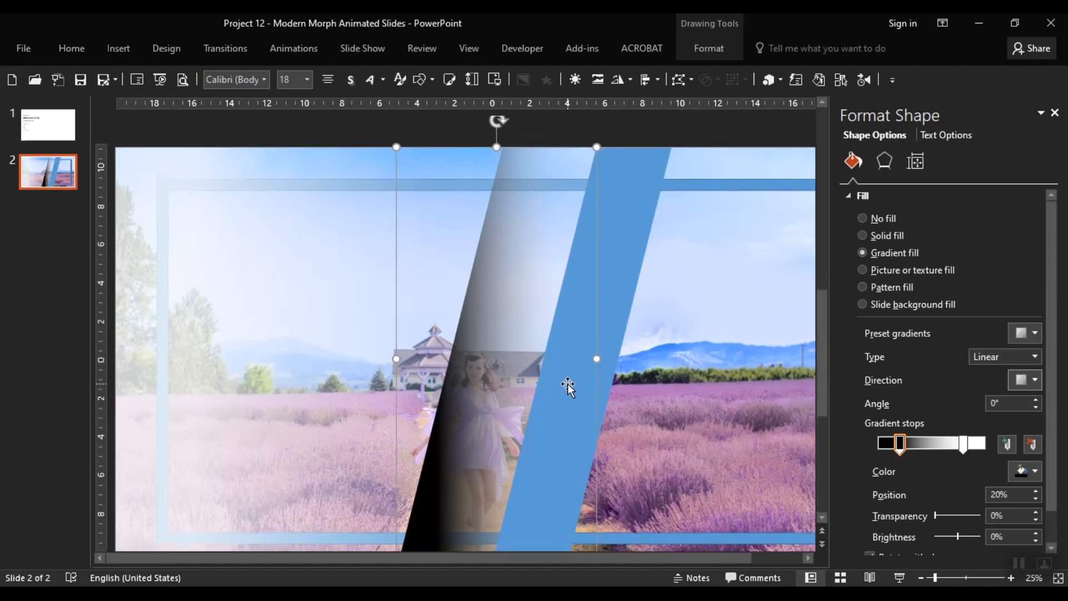
scroll(567, 403, "down", 1)
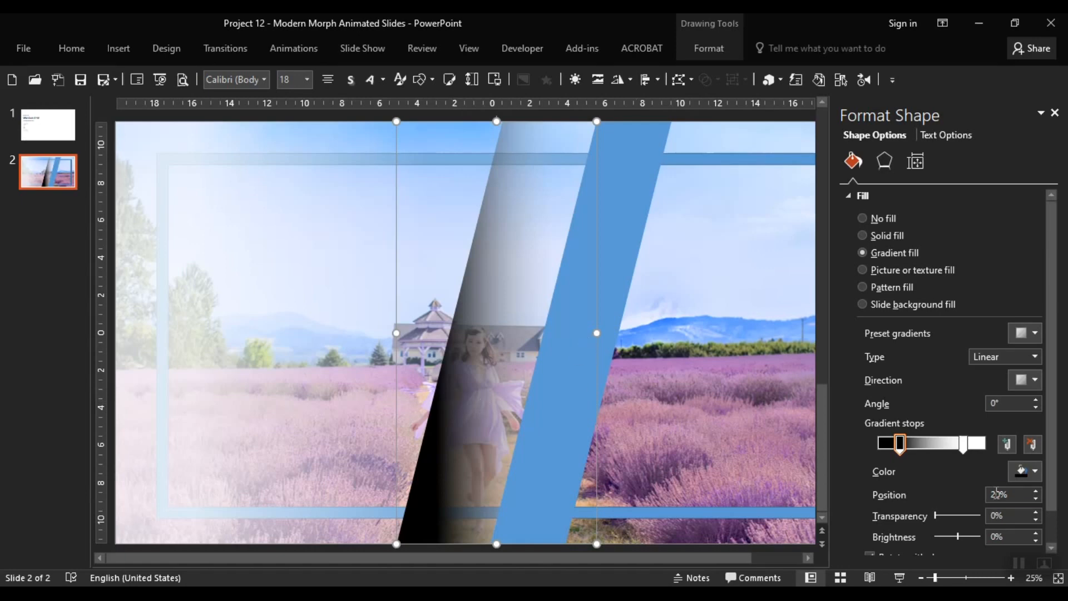
left_click(1021, 378)
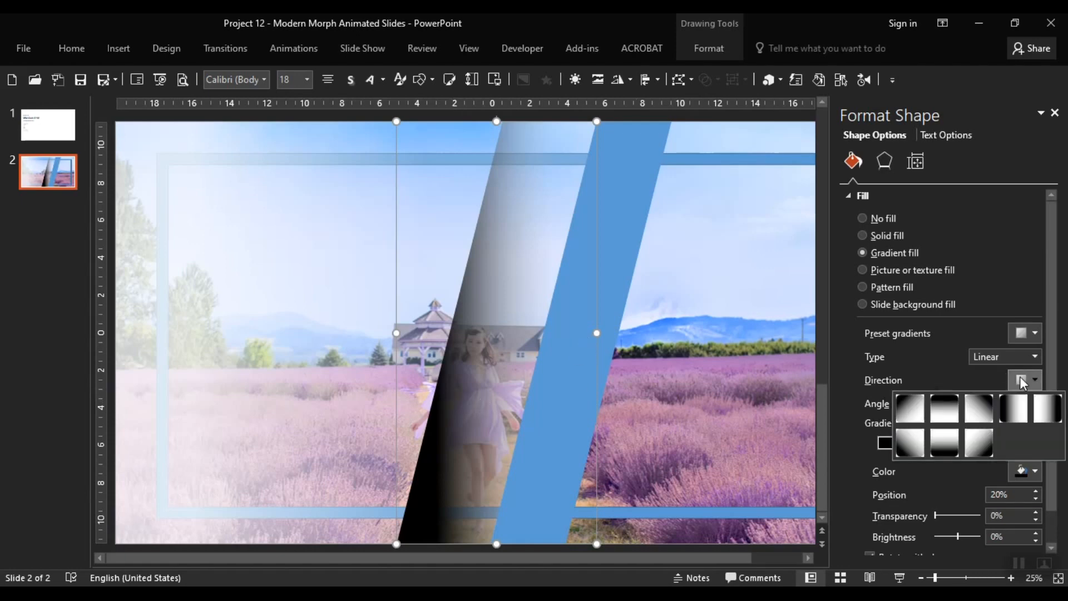
left_click(1020, 376)
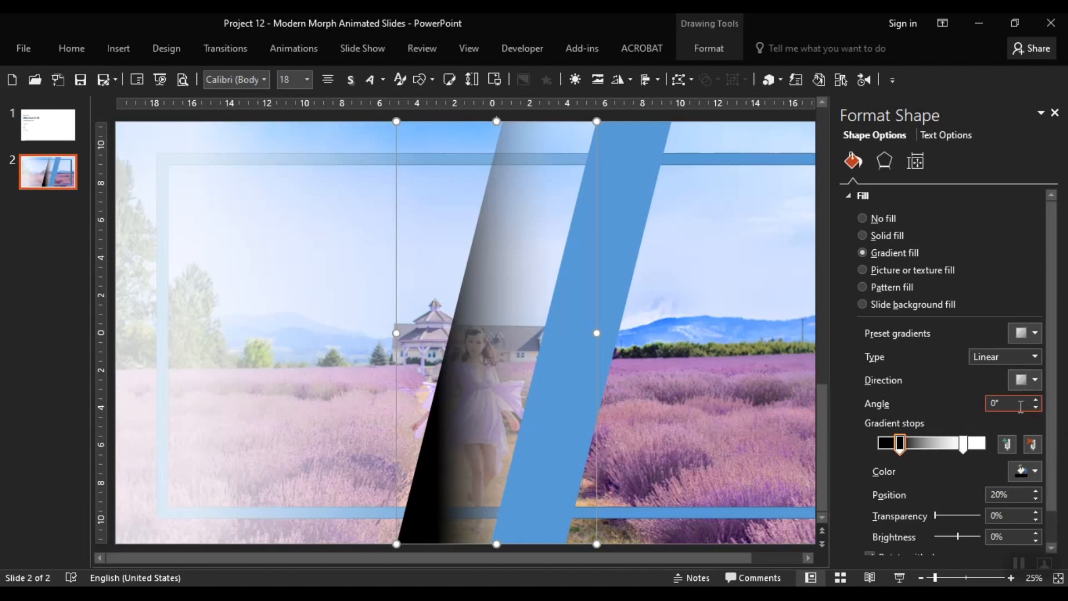
left_click(1038, 400)
left_click(1038, 401)
left_click(1038, 401)
left_click(1035, 405)
left_click(1035, 406)
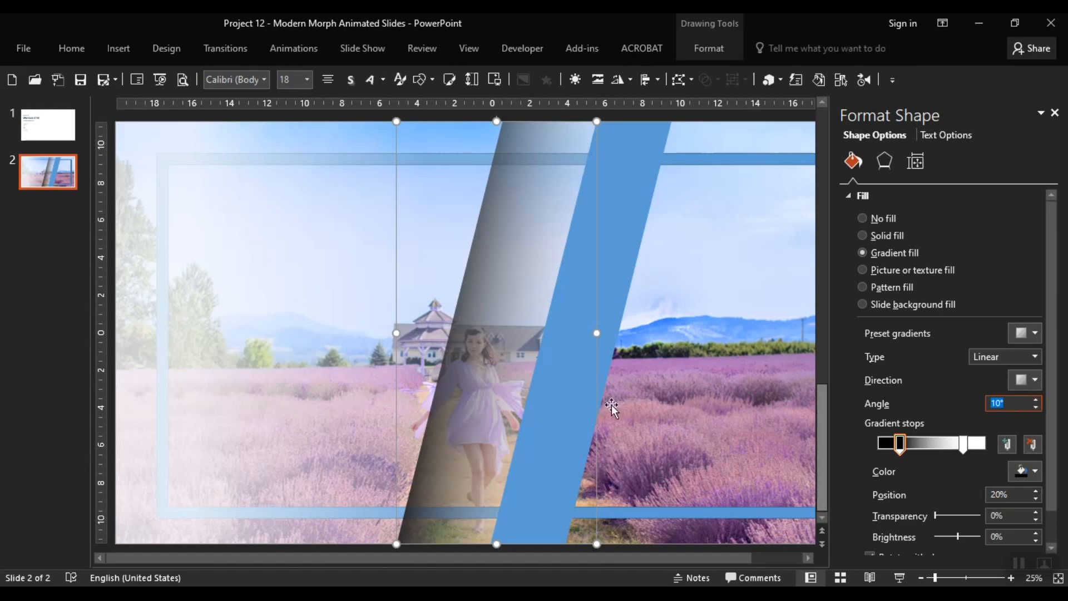
Step: Set the large left panel's gradient stop at 20% to black
left_click(219, 343)
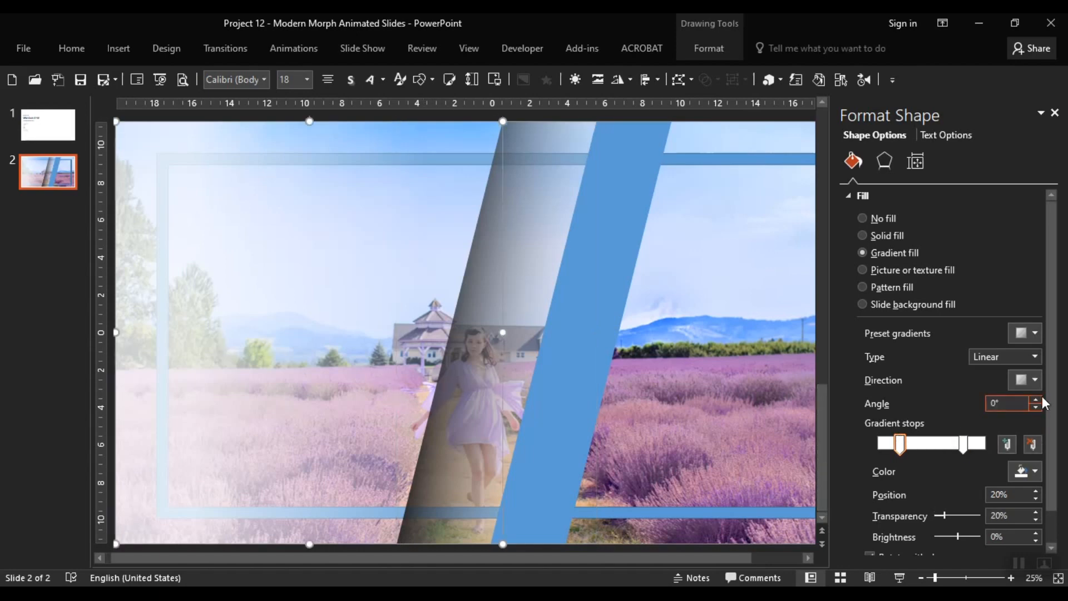
left_click(1029, 474)
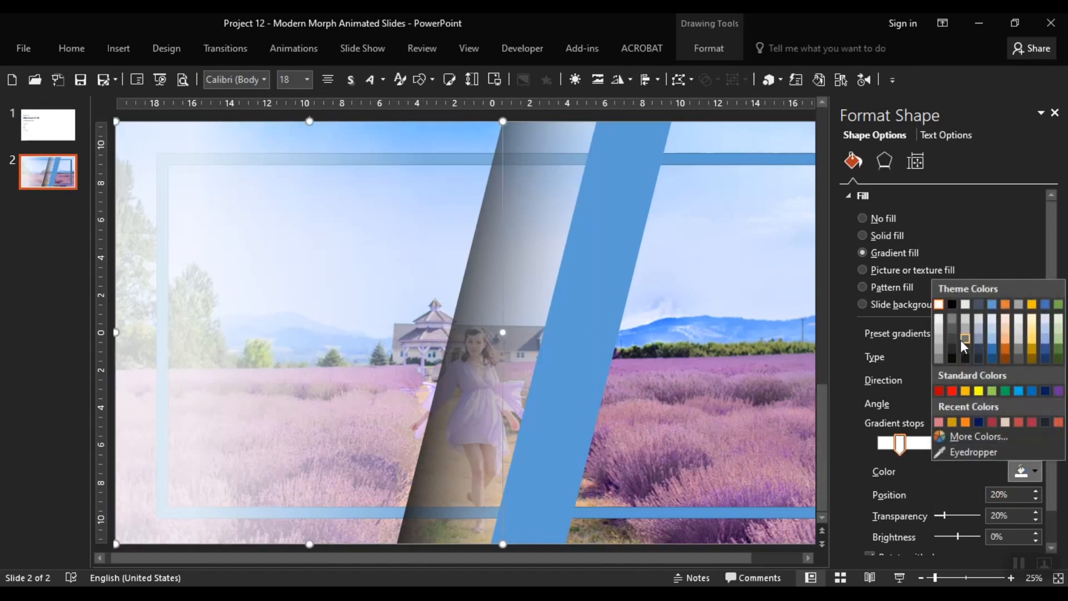
left_click(952, 305)
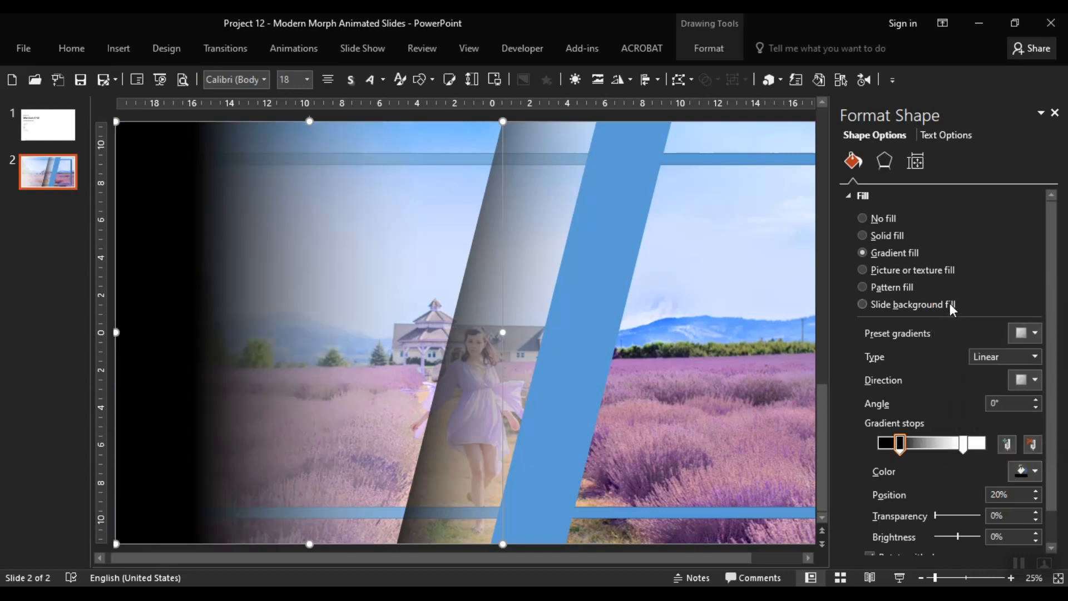
Step: Set the large left panel's gradient angle to 12° so that the fade follows its slanted edge
left_click(1035, 397)
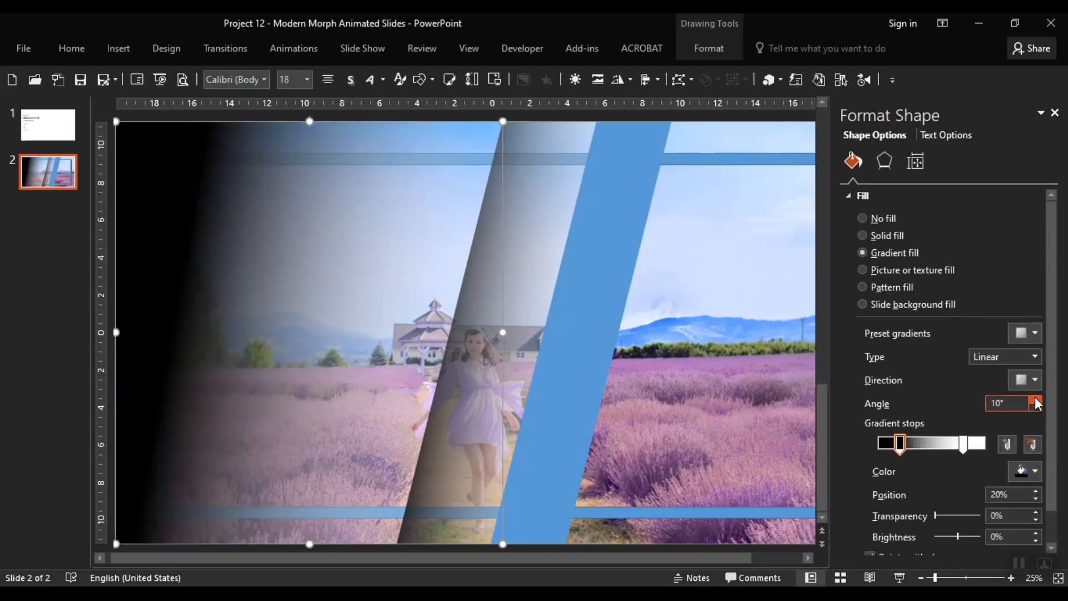
left_click(1035, 397)
left_click(1035, 406)
type("15")
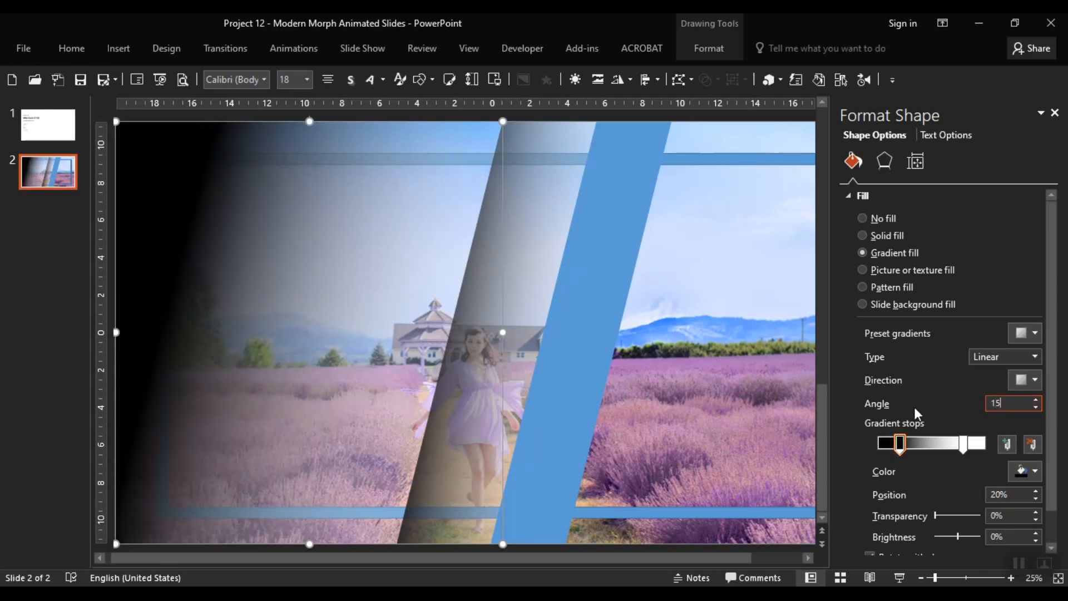
key("BackSpace")
type("2")
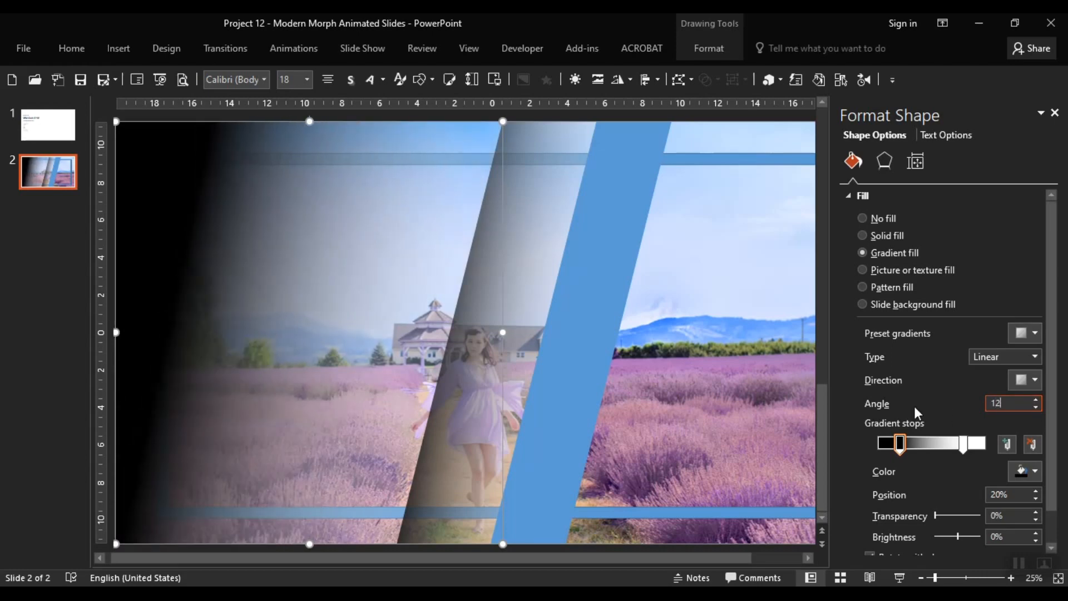
Step: Set the slanted stripe's gradient angle to 12° and move its black stop to position 35%
left_click(471, 409)
left_click_drag(1011, 405, 900, 406)
type("12")
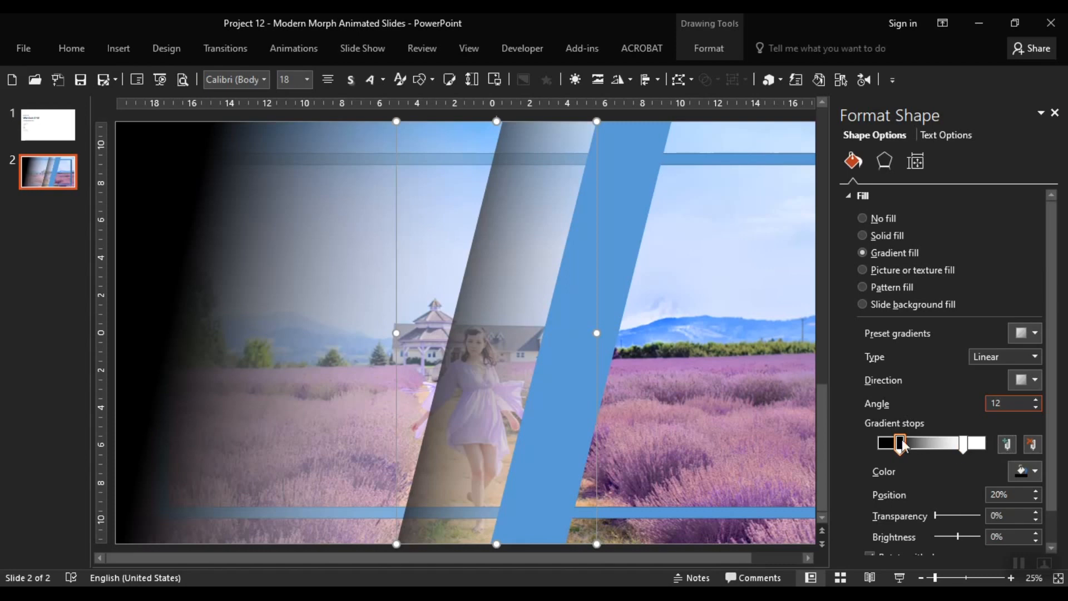
left_click_drag(899, 445, 915, 442)
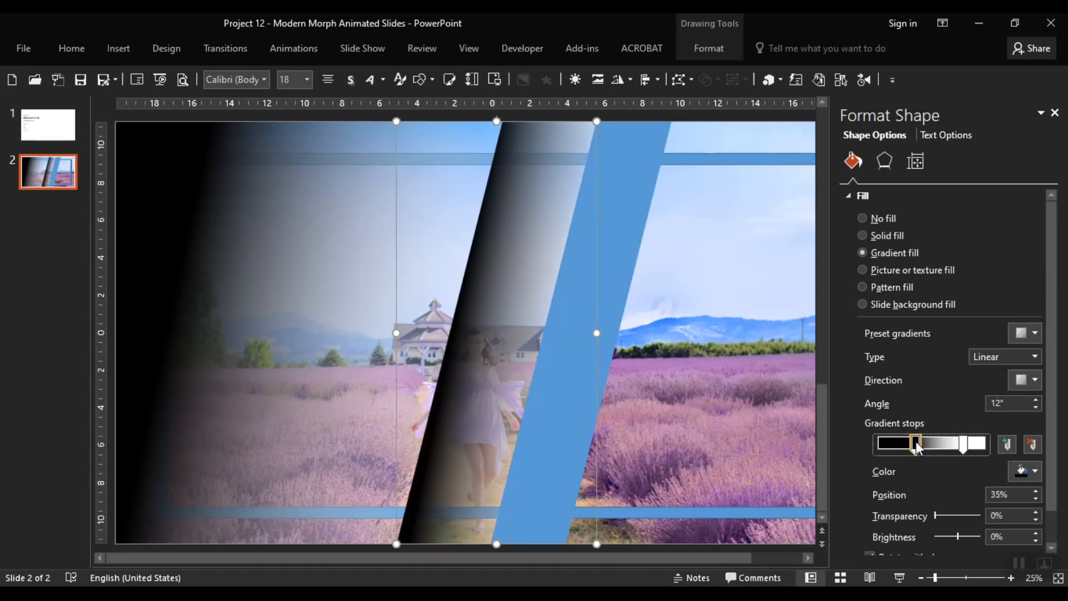
Step: Set the large left panel's black gradient stop at 20% back to white
left_click(249, 422)
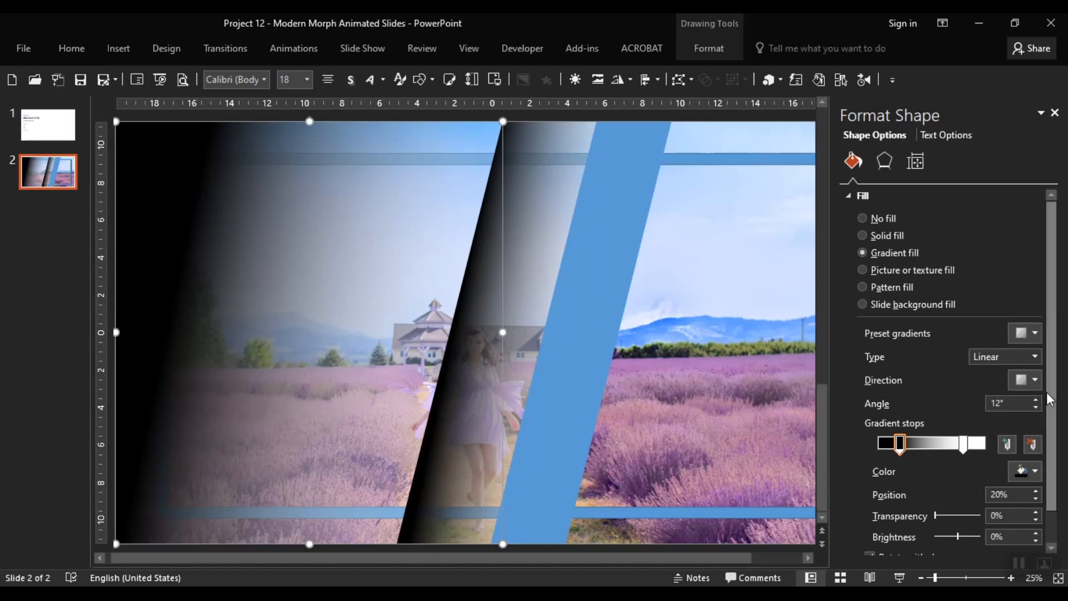
left_click(1036, 472)
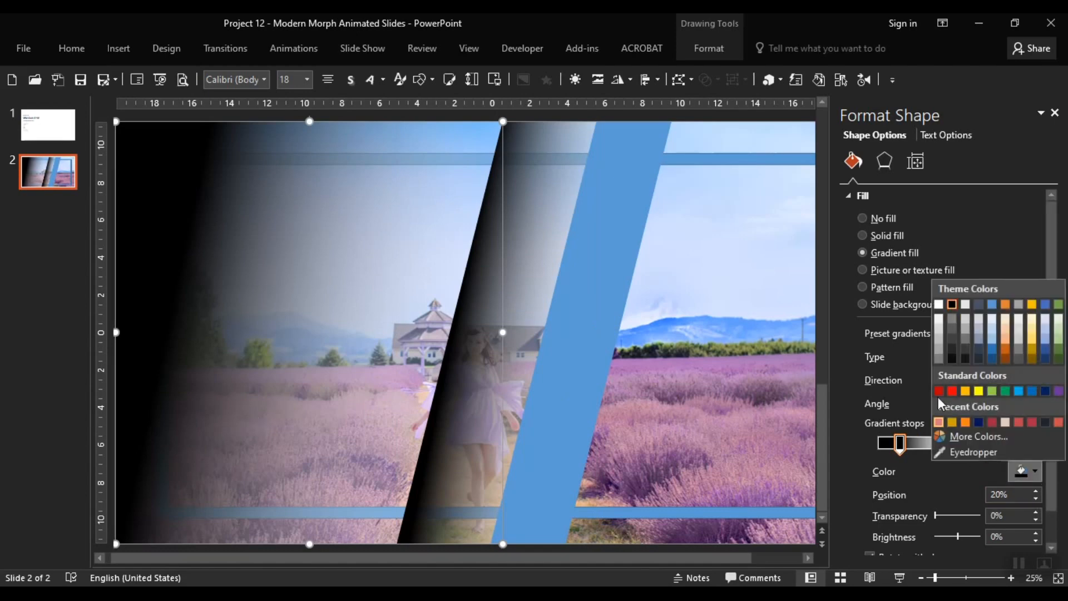
left_click(938, 304)
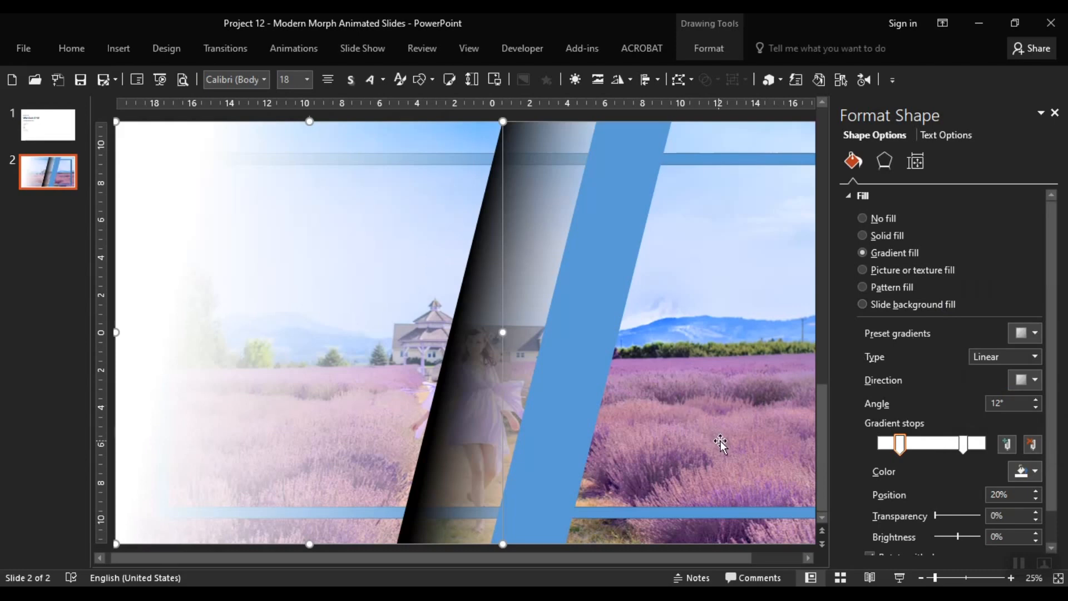
Step: Set the transparency of the slanted stripe's black gradient stop to 35%
left_click(506, 343)
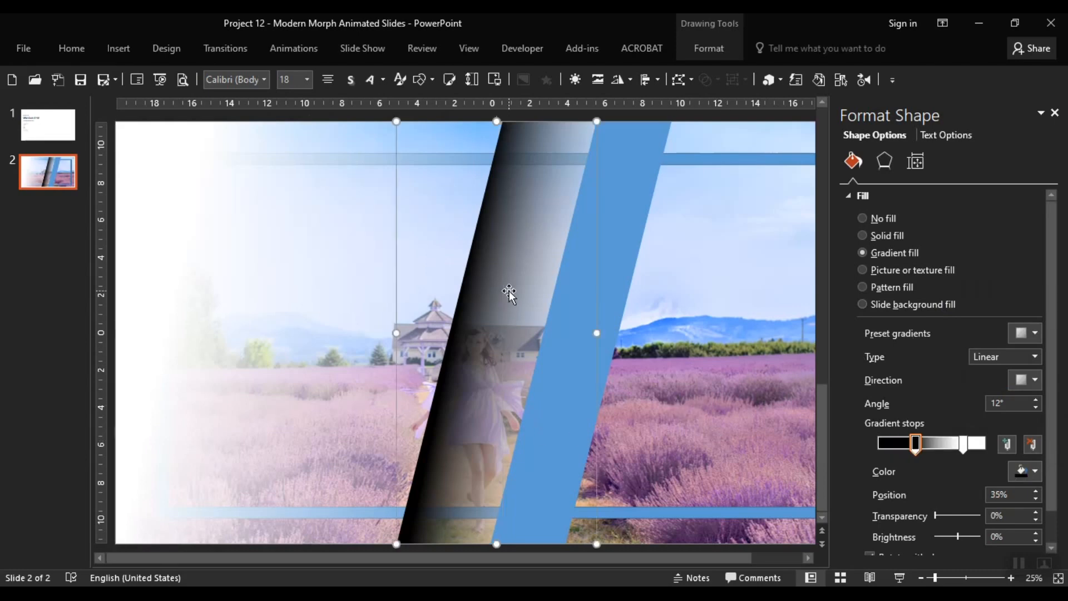
left_click(1019, 472)
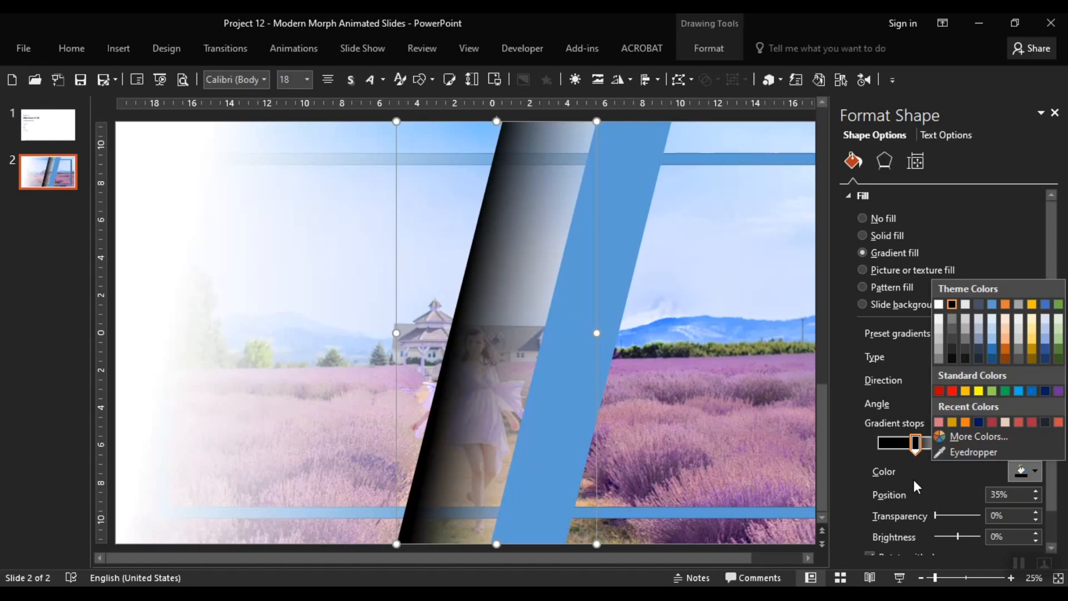
left_click(937, 516)
left_click_drag(936, 516, 956, 513)
left_click_drag(1026, 515, 926, 509)
type("35")
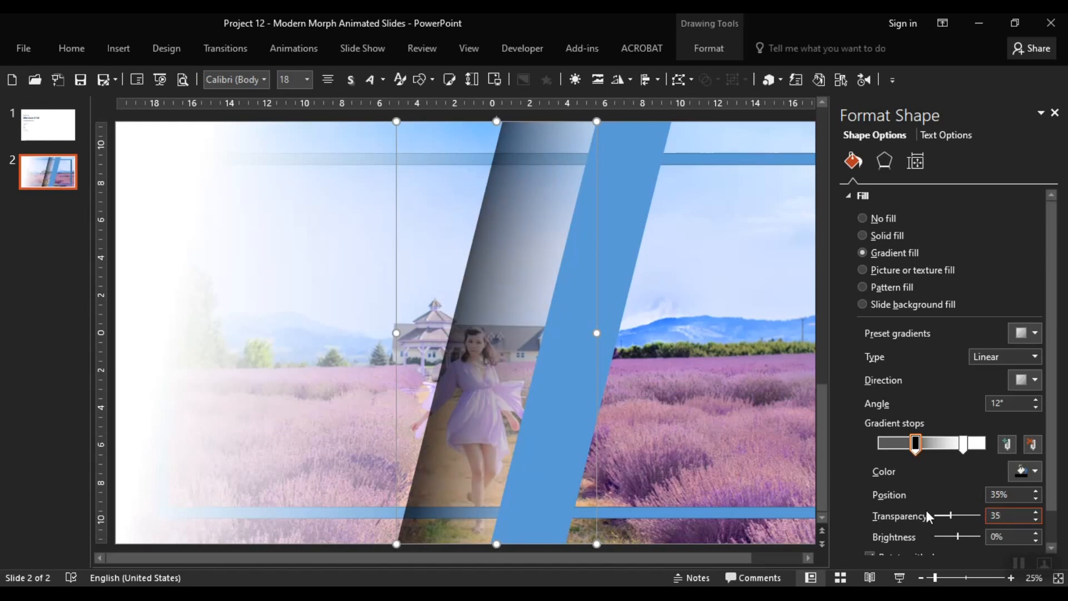
Step: Move the slanted stripe's black gradient stop to position 21%
left_click(963, 445)
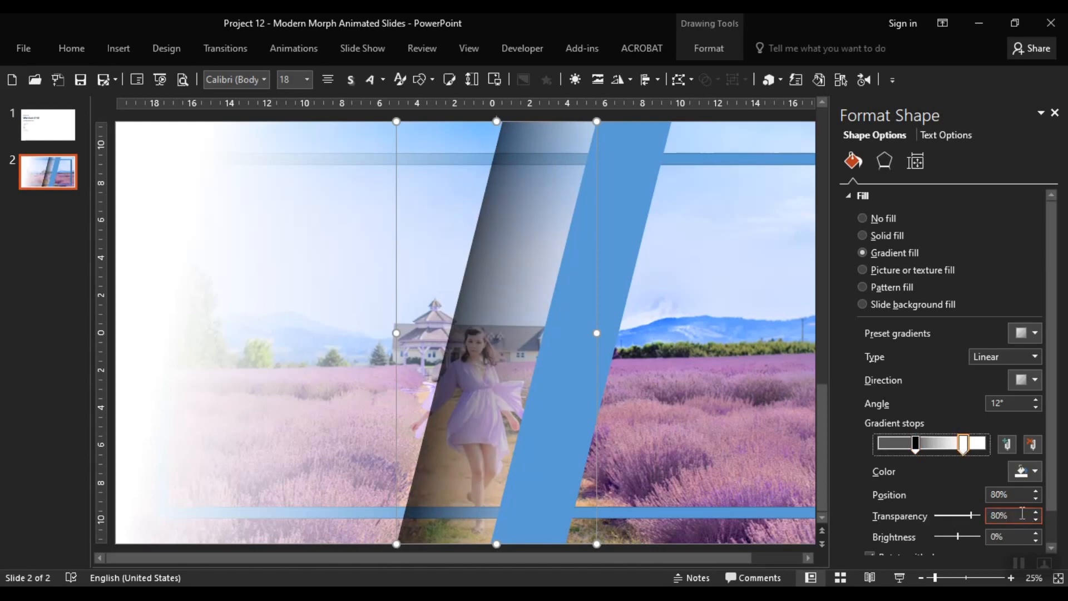
left_click(913, 445)
mouse_move(913, 445)
left_mouse_down()
mouse_move(889, 440)
mouse_move(898, 437)
left_mouse_up()
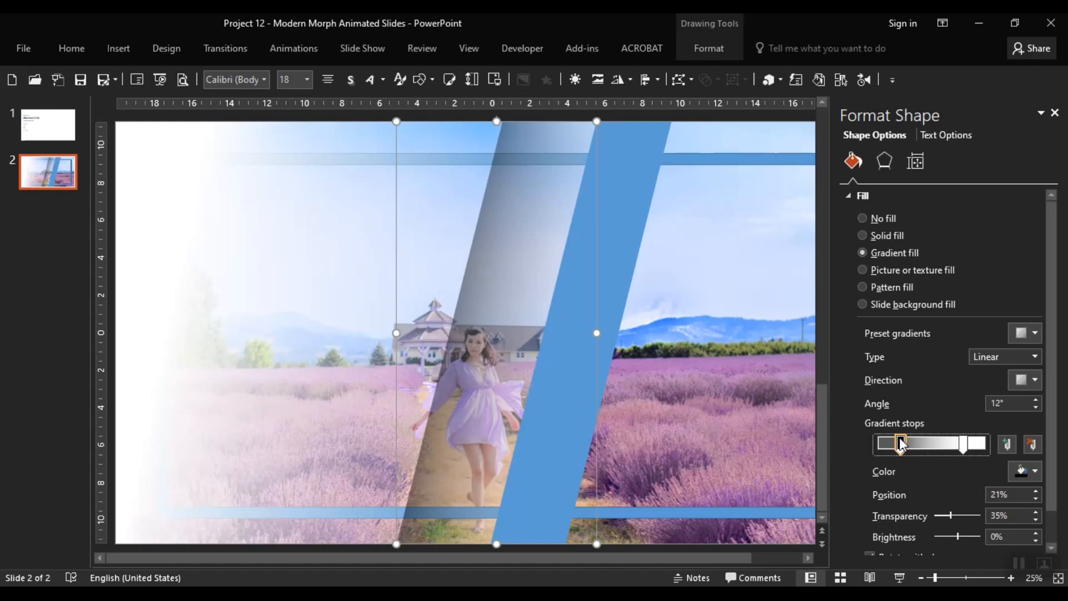
Step: Set the position of the slanted stripe's black gradient stop to 25%
left_click_drag(1006, 495, 889, 485)
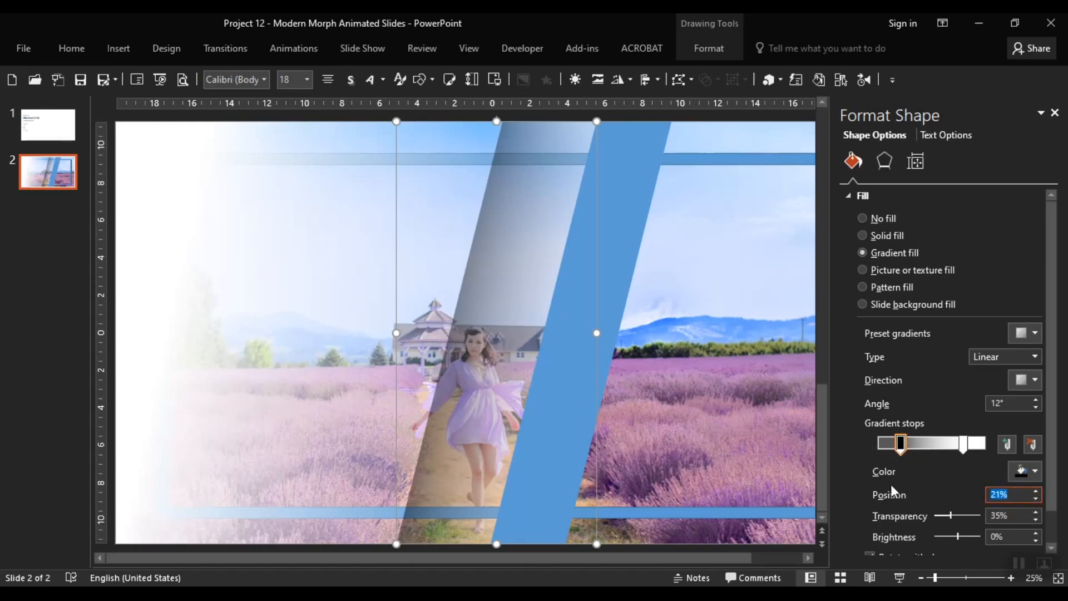
type("25")
key("Return")
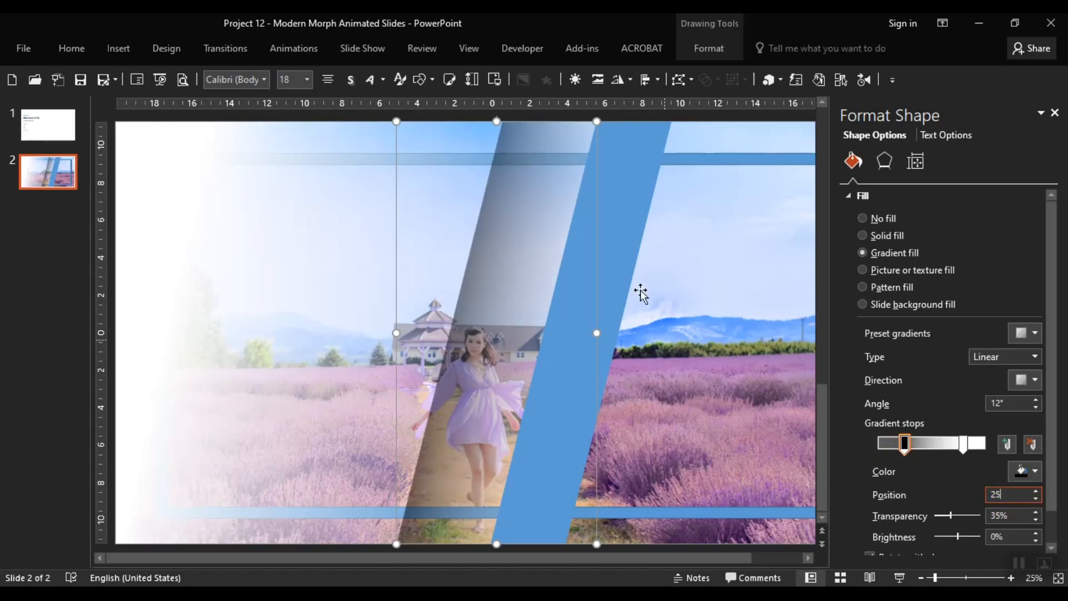
Step: Copy the gradient stripe's formatting onto the solid blue slanted stripe beside it with Format Painter
left_click(77, 56)
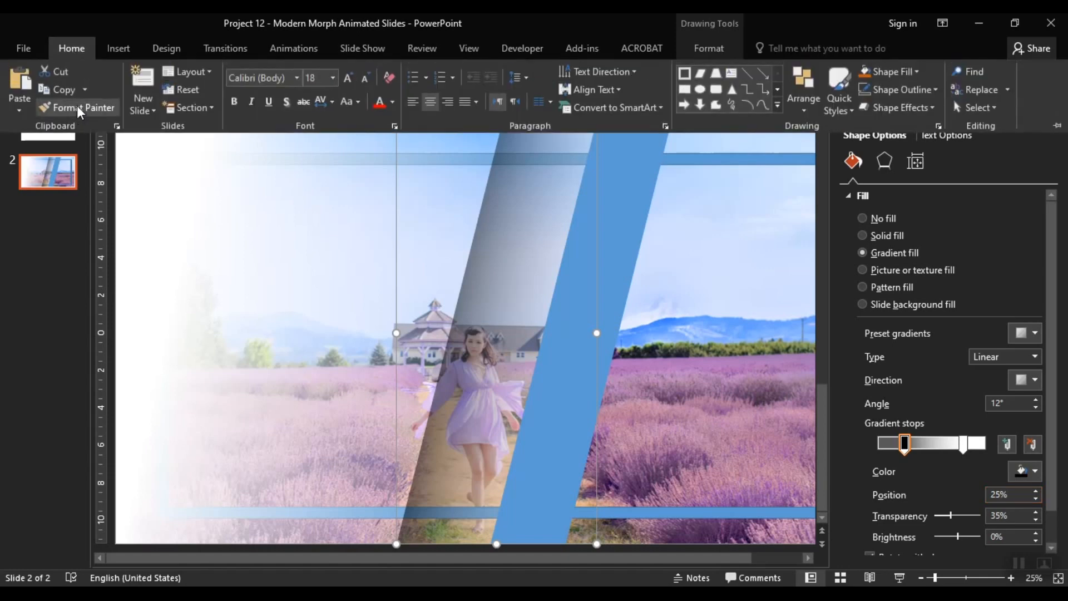
left_click(616, 262)
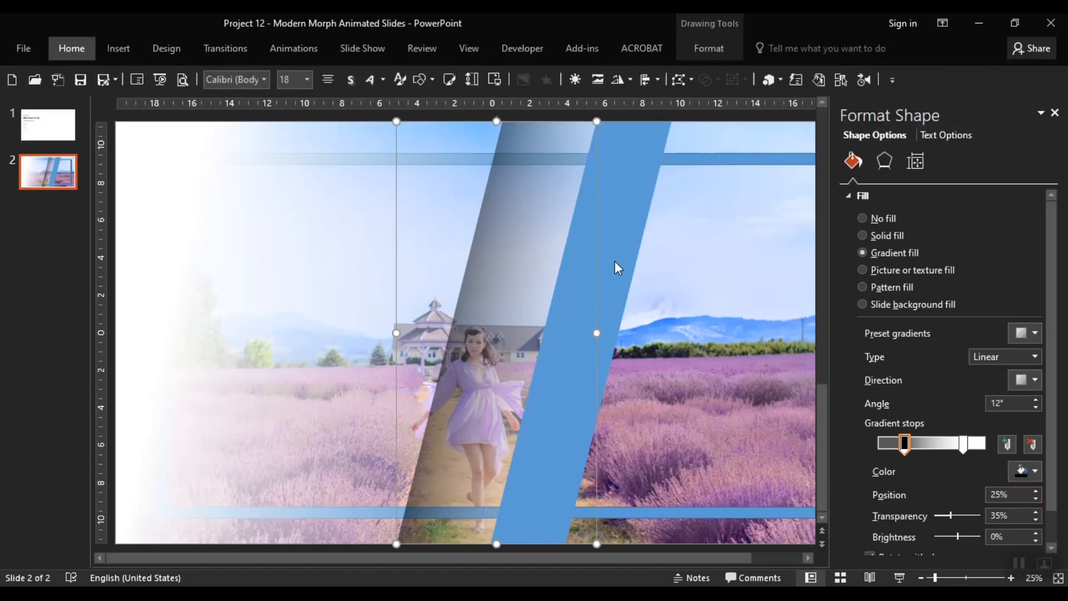
left_click(616, 256)
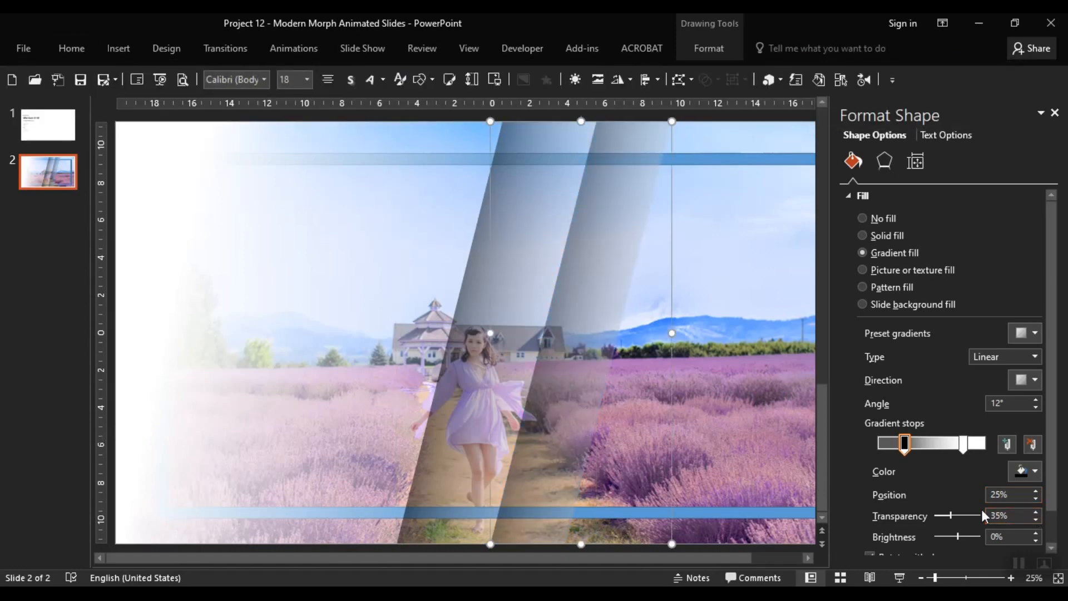
Step: Move the second stripe's black gradient stop to 21% and its white stop to about 65%, with the white stop at 97% transparency
left_click(1019, 516)
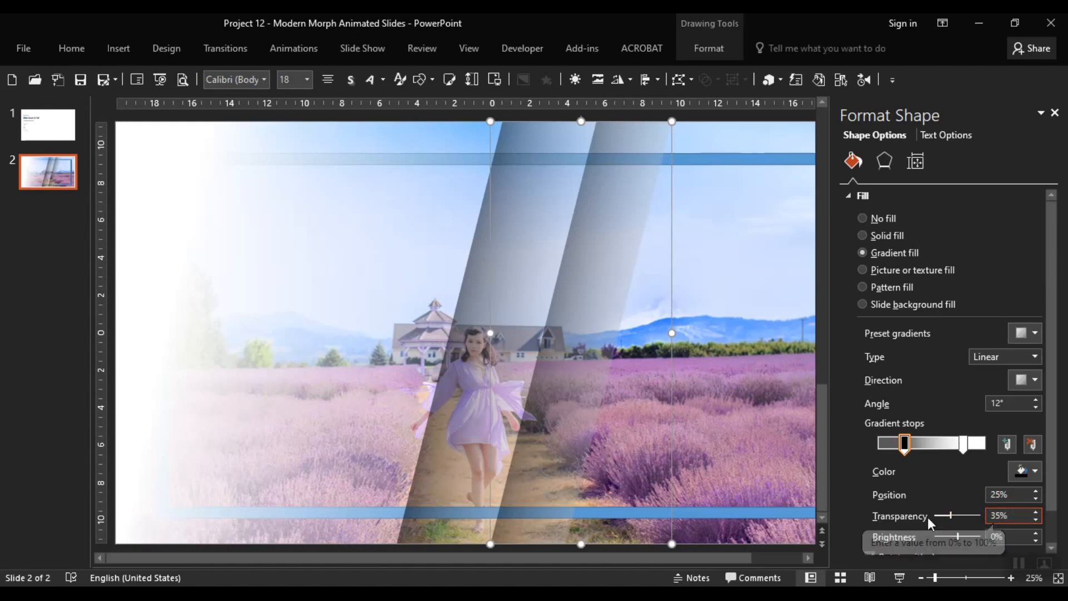
left_click(905, 443)
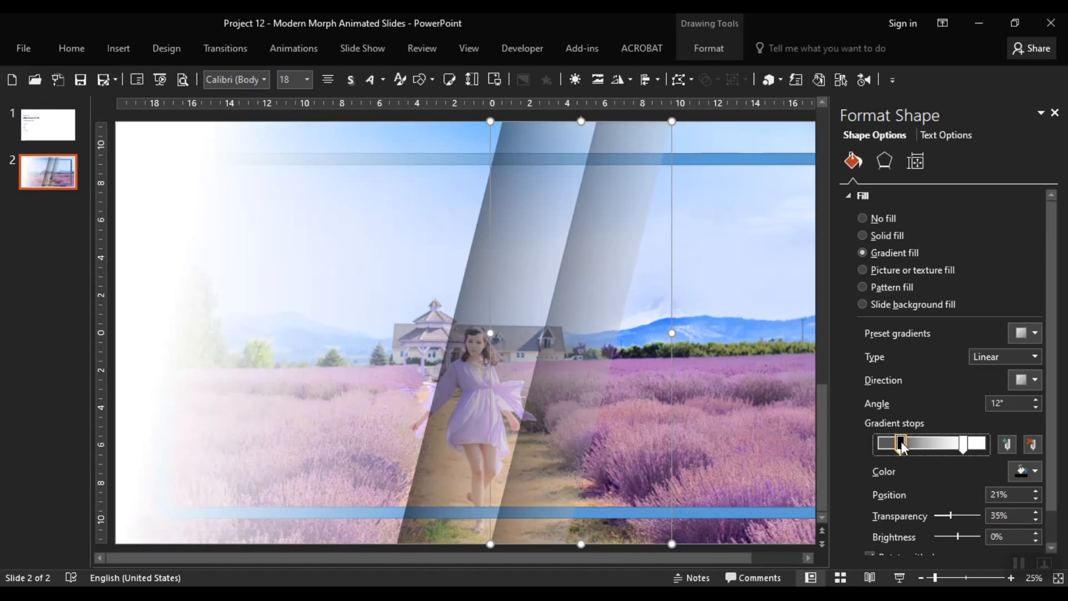
left_click_drag(965, 447, 948, 448)
left_click(1019, 494)
left_click_drag(971, 516, 979, 513)
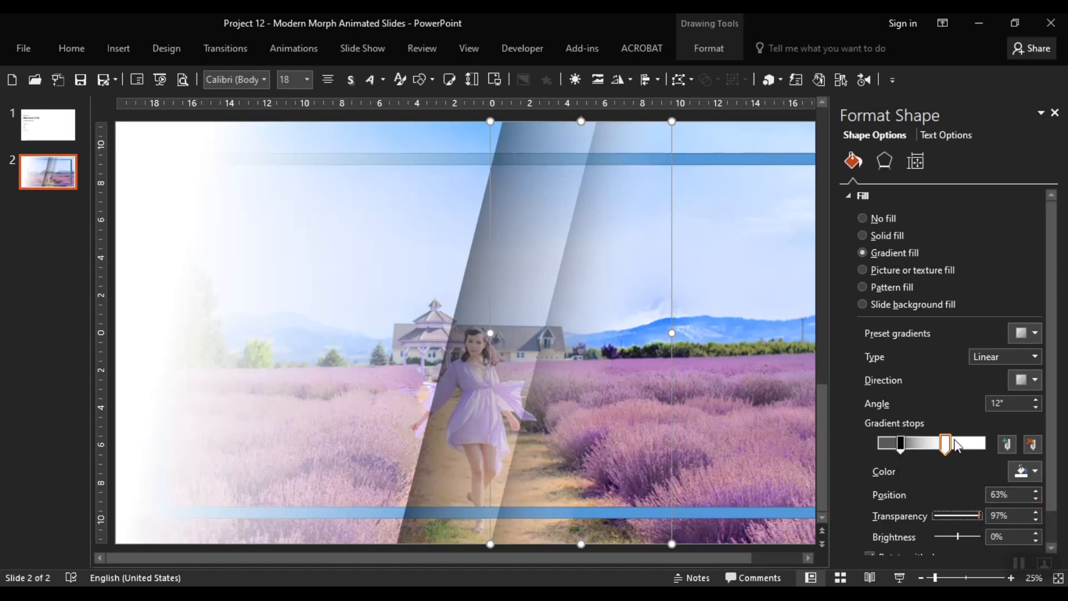
left_click(1036, 491)
left_click(1035, 492)
left_click(744, 480)
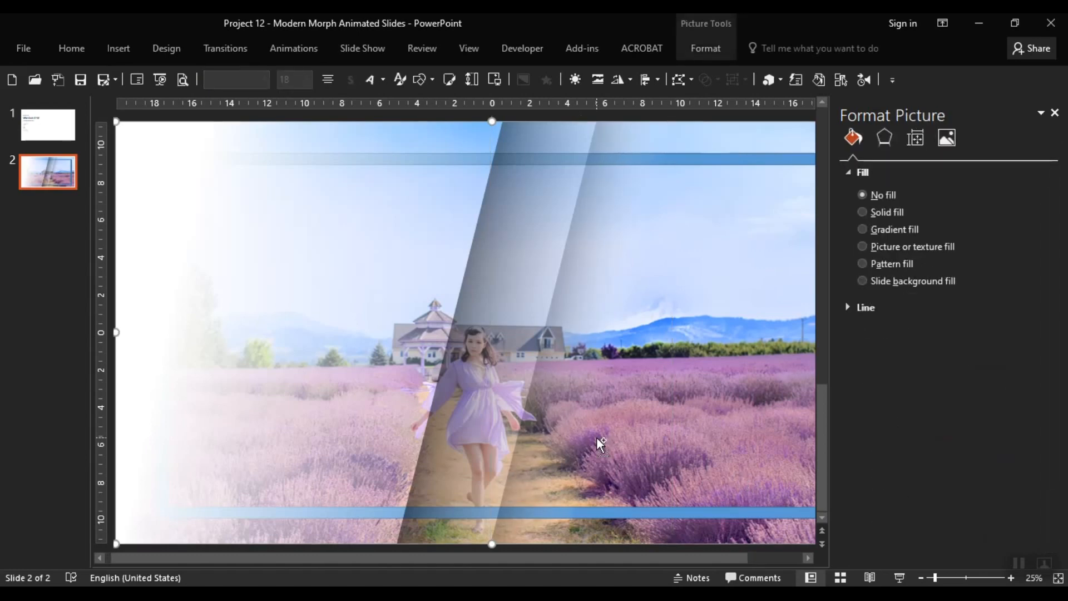
Step: Give the blue rectangular frame a gradient fill and remove its outline
scroll(597, 436, "down", 1)
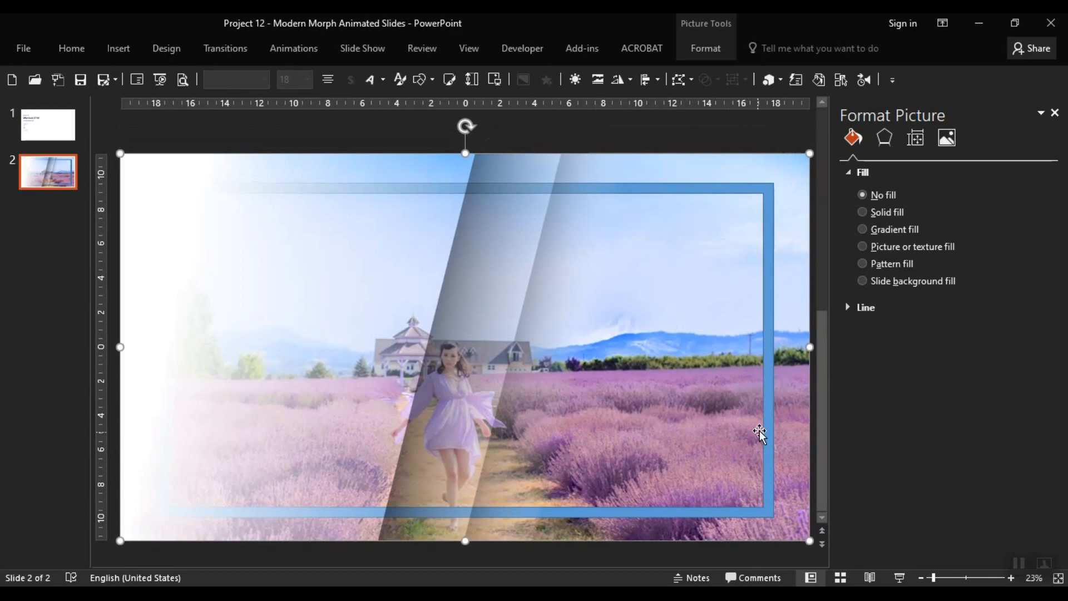
left_click(764, 428)
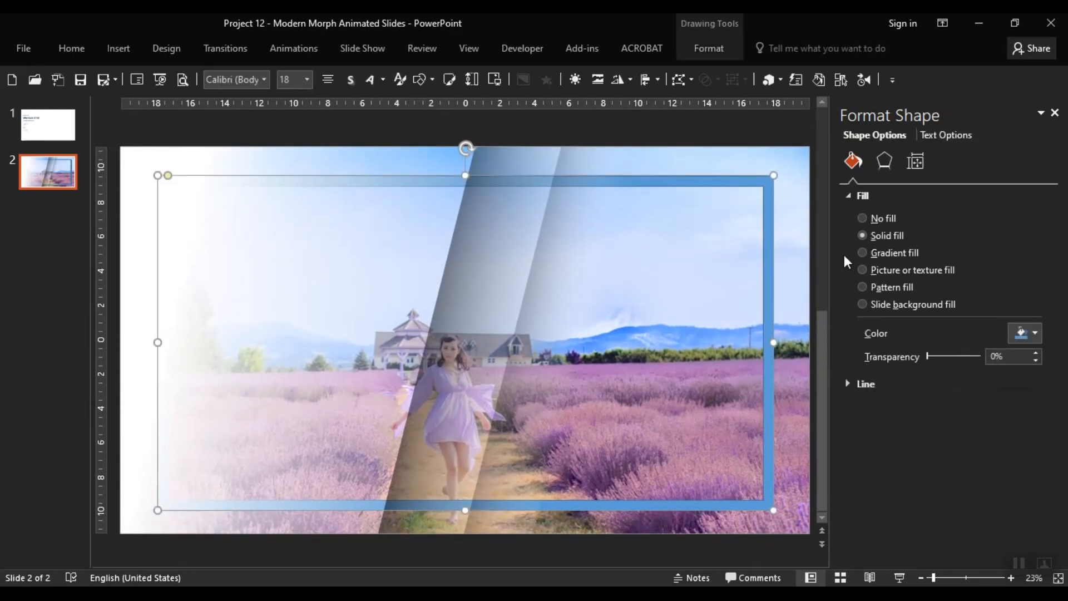
left_click(862, 253)
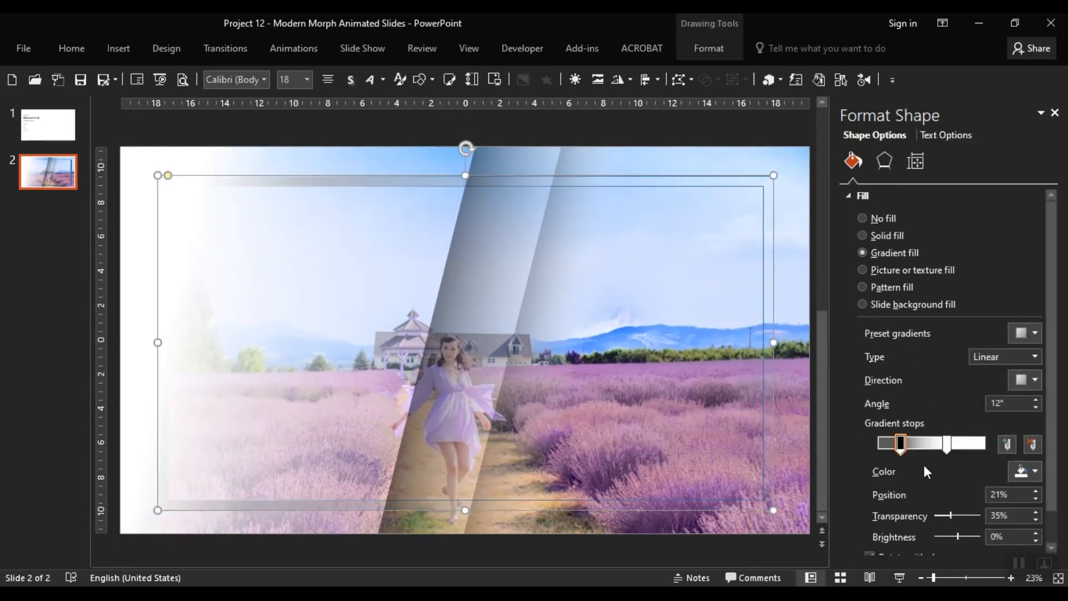
left_click(709, 50)
left_click(359, 91)
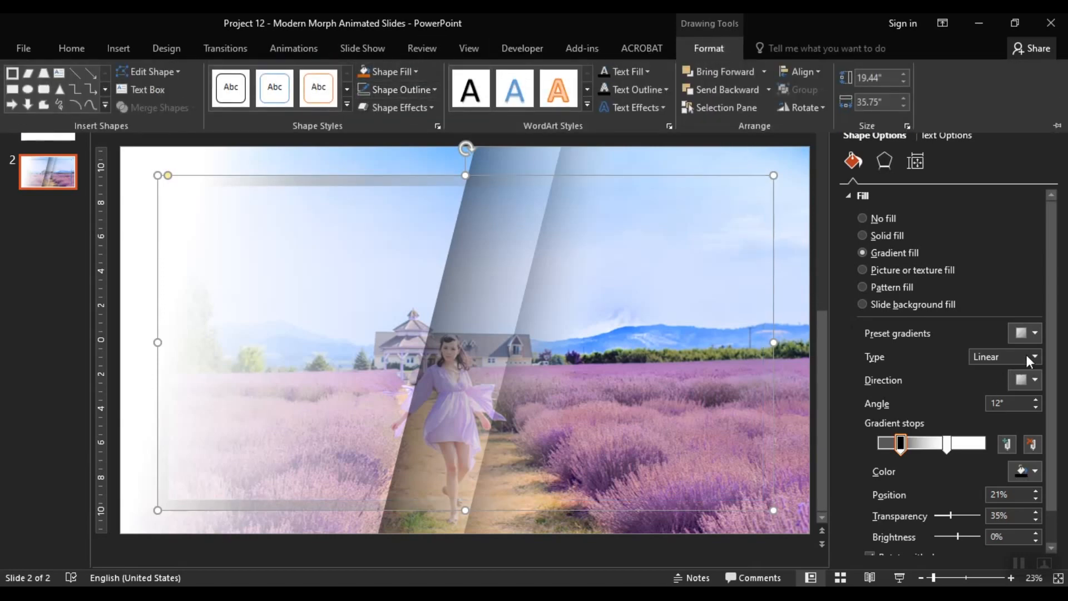
Step: Set the frame's gradient type to Radial with the direction spreading from the center
left_click(1030, 334)
left_click(1031, 334)
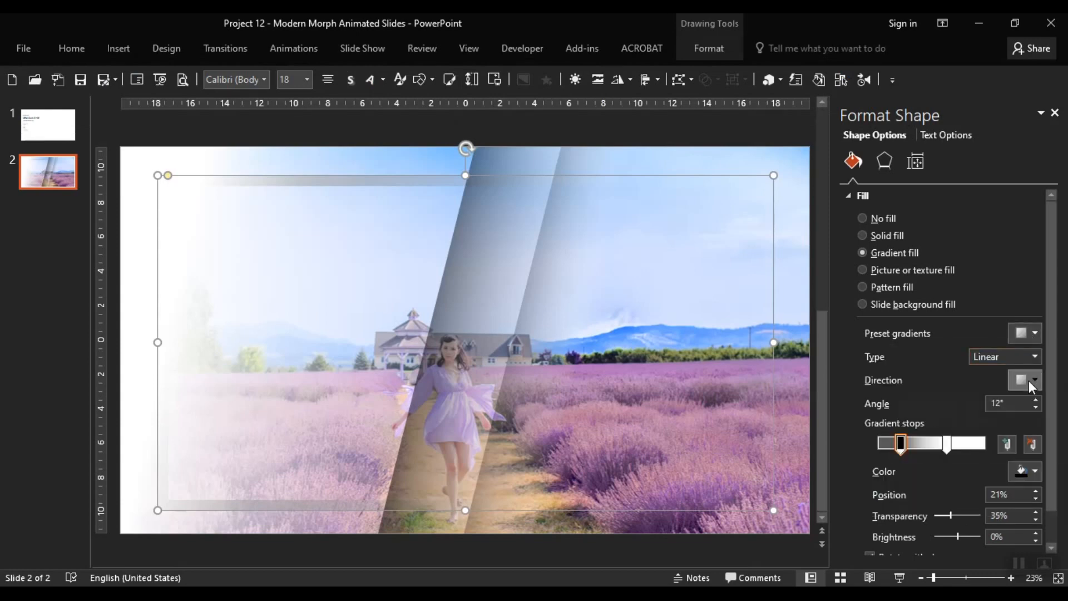
left_click(1030, 383)
left_click(1024, 357)
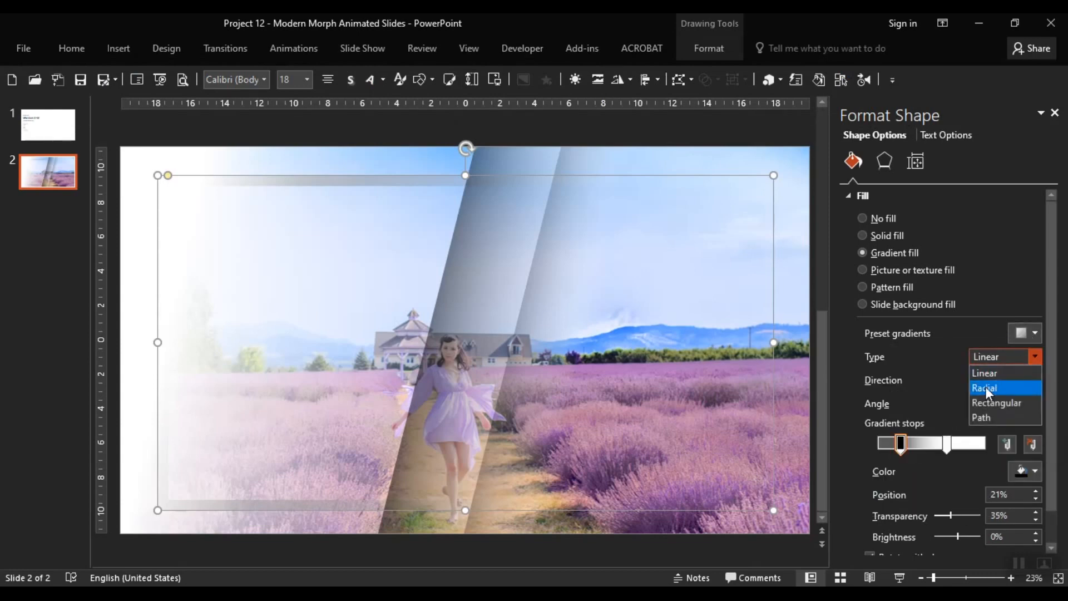
left_click(995, 388)
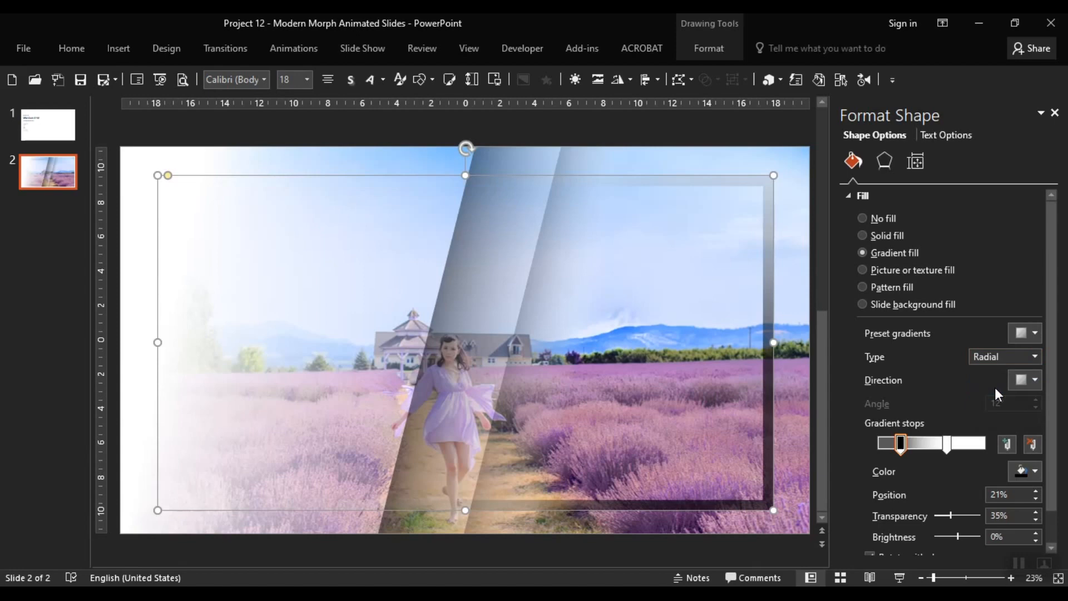
left_click(1032, 383)
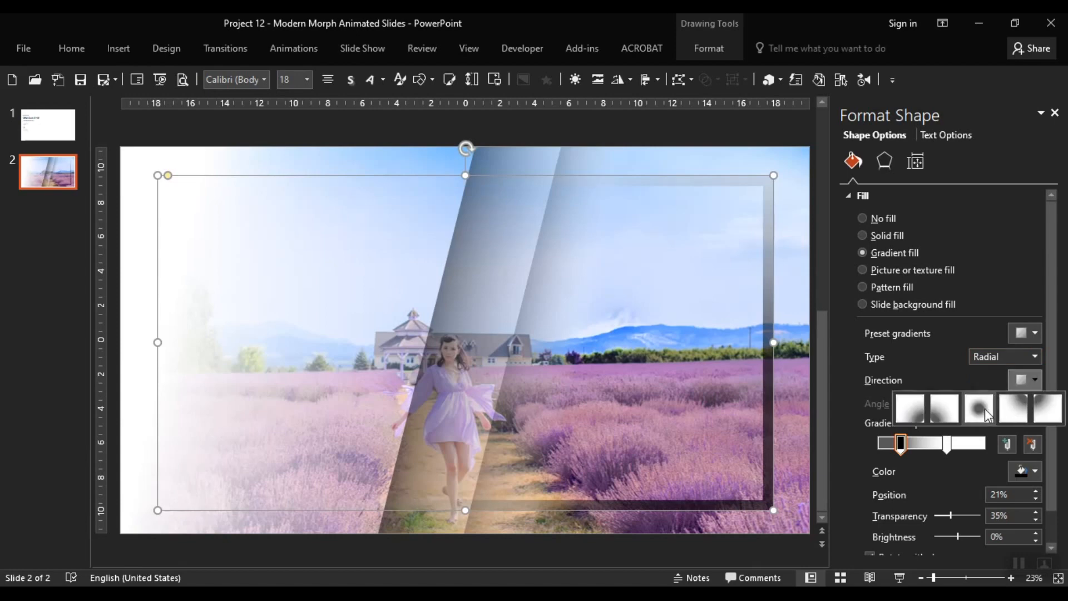
left_click(982, 408)
Step: Move the frame's white gradient stop to 100% and its black stop to 49%, giving both 0% transparency
left_click_drag(946, 445, 984, 443)
left_click_drag(980, 515, 885, 517)
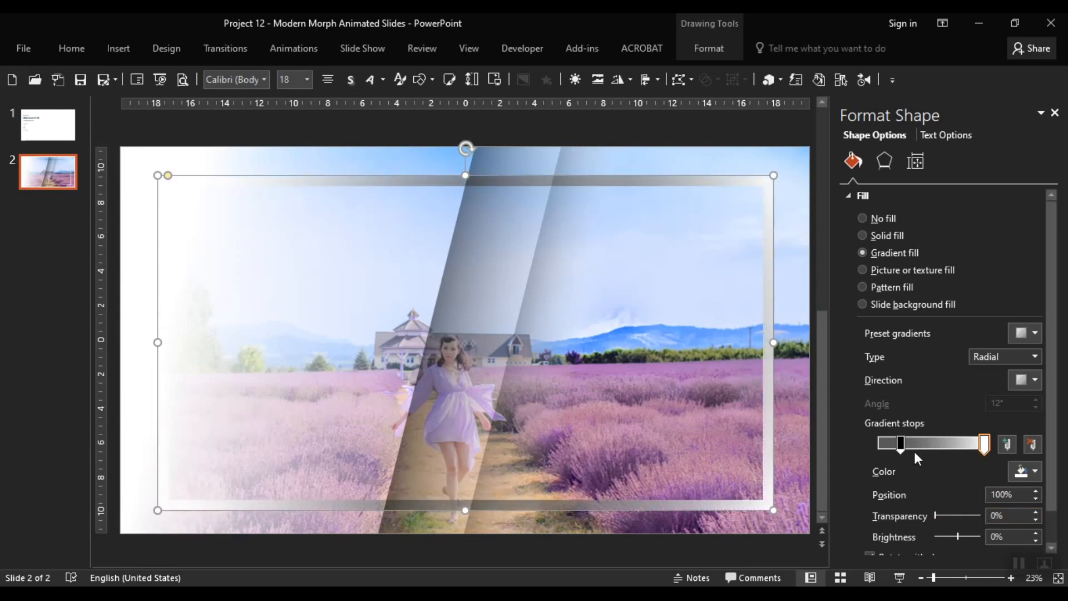
left_click(899, 442)
left_click_drag(951, 516, 892, 515)
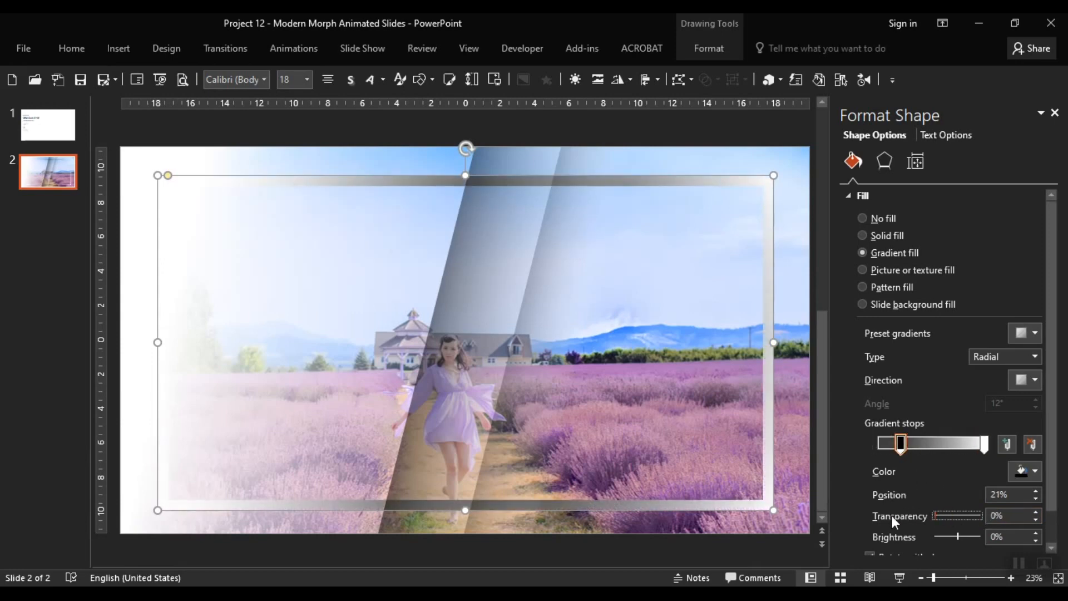
left_click_drag(900, 449, 930, 444)
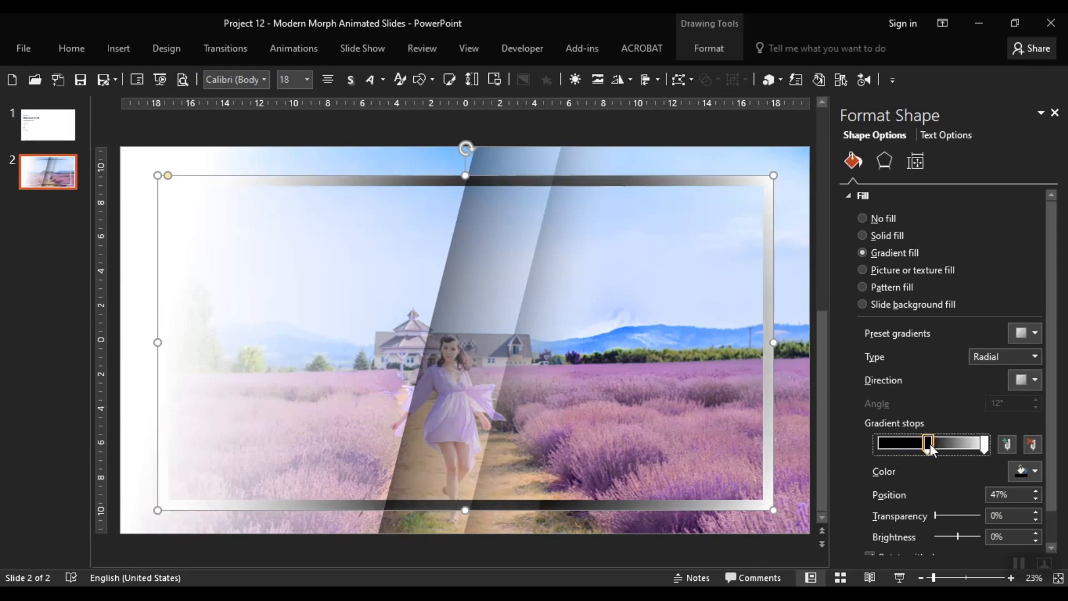
left_click(1024, 472)
left_click(952, 304)
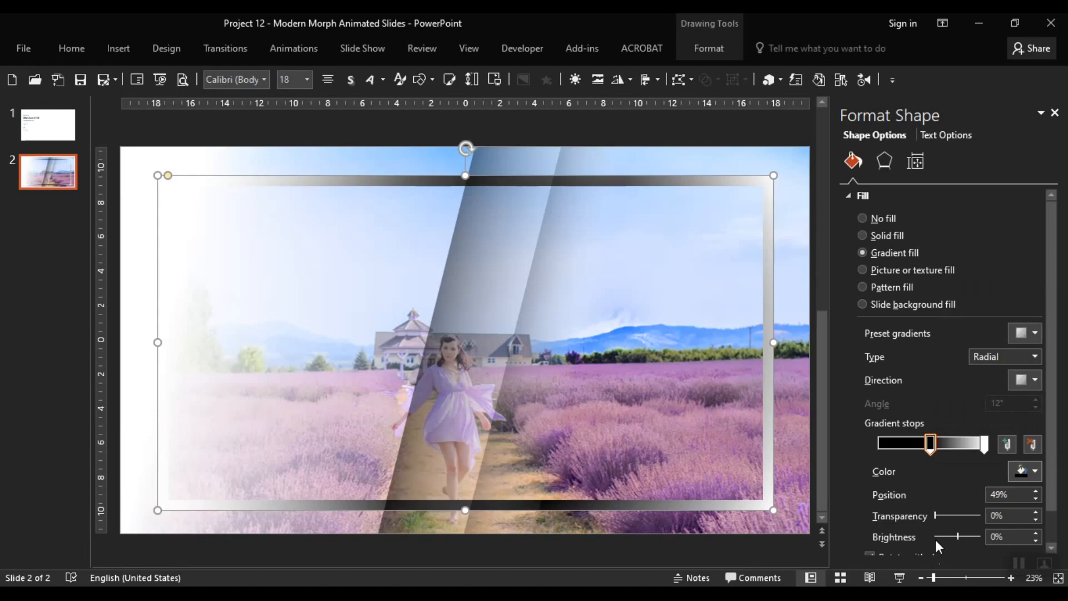
left_click(792, 554)
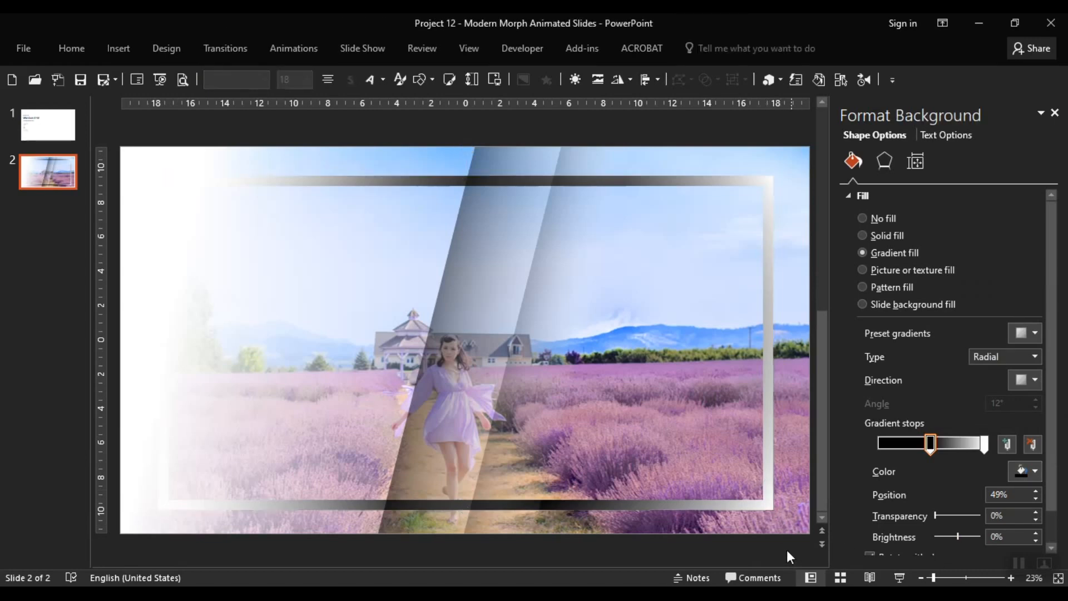
scroll(585, 482, "down", 3)
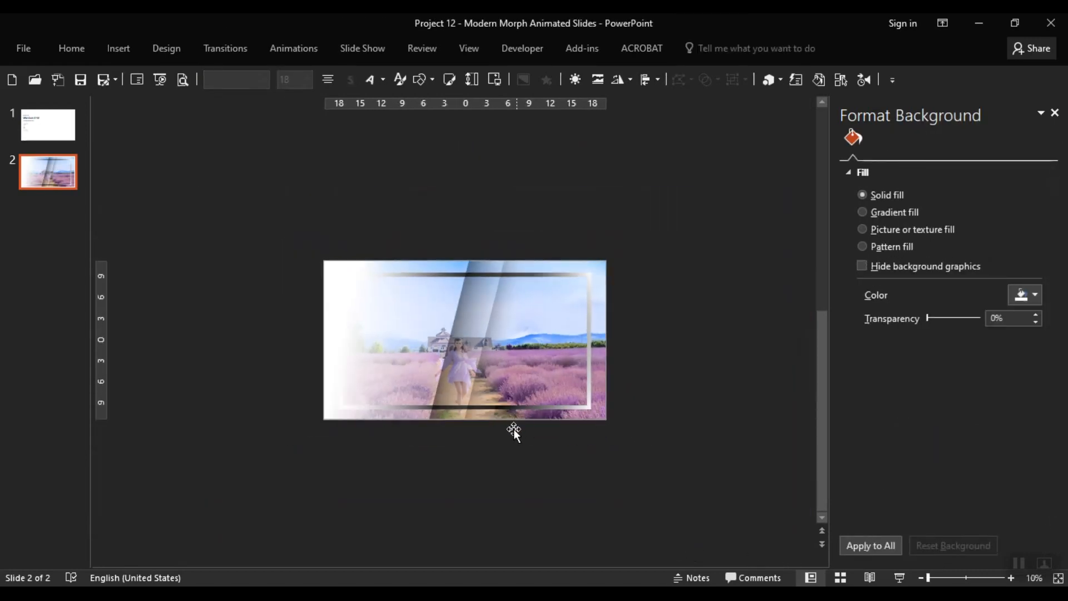
left_click(500, 454)
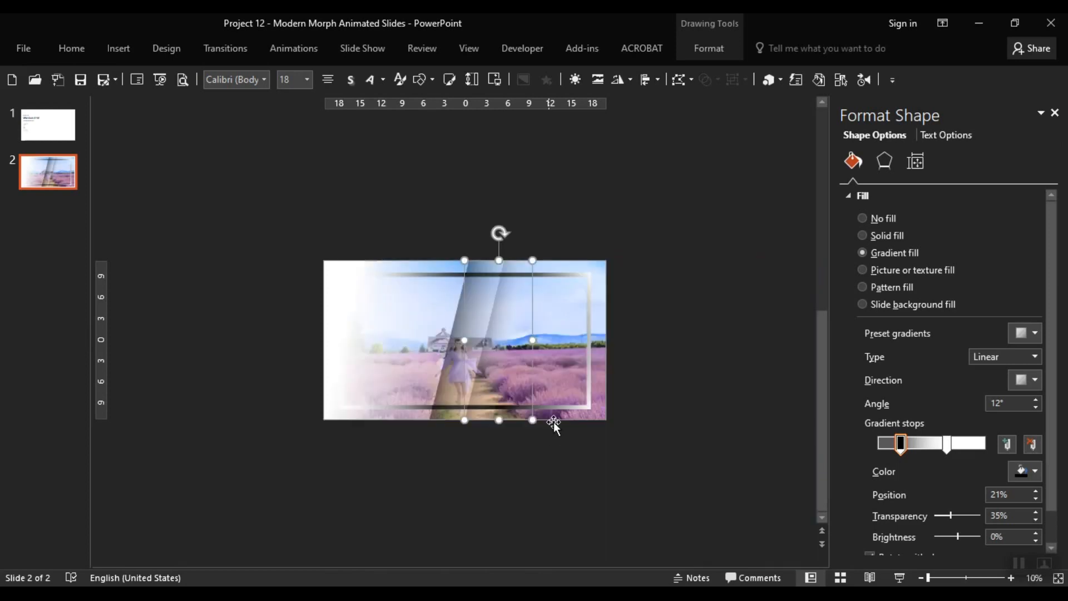
left_click(663, 458)
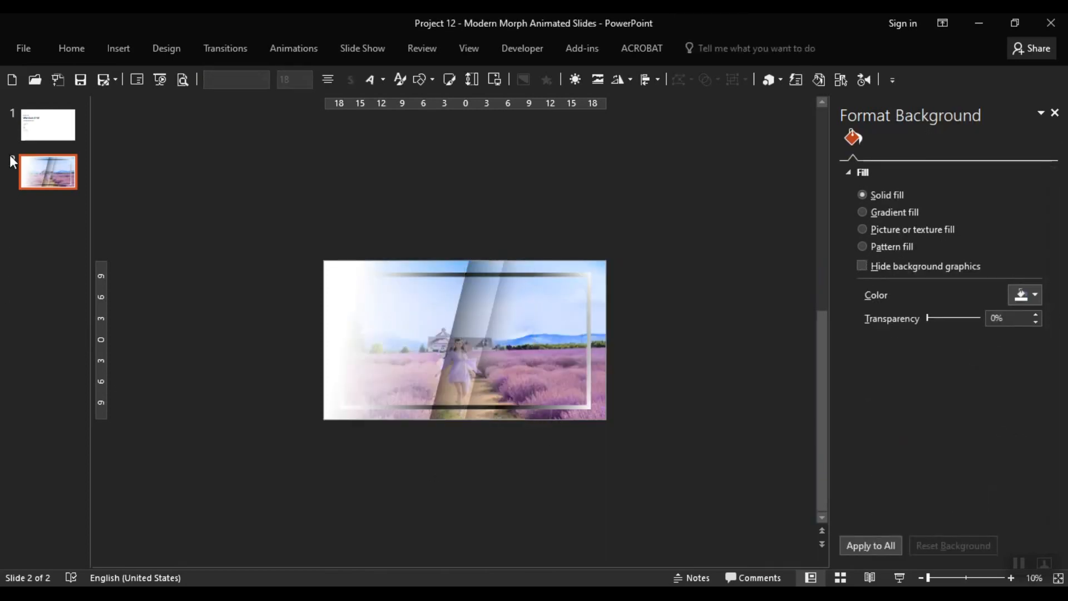
Step: Copy the photo-credit text block from slide 1 to slide 2 and align it with the frame's left edge
left_click(53, 140)
left_click_drag(271, 241, 423, 453)
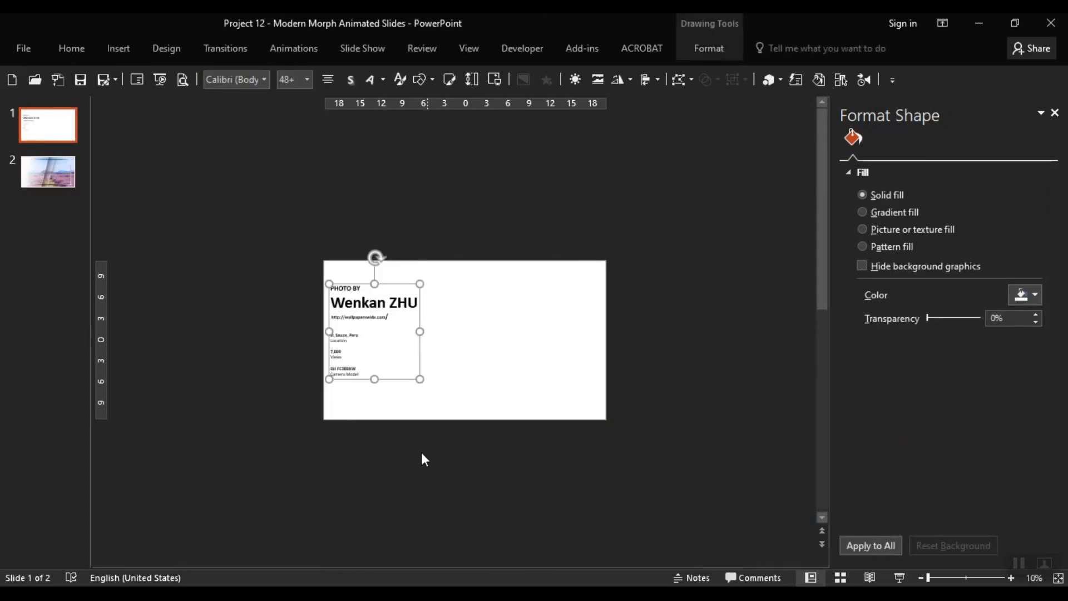
left_click(24, 178)
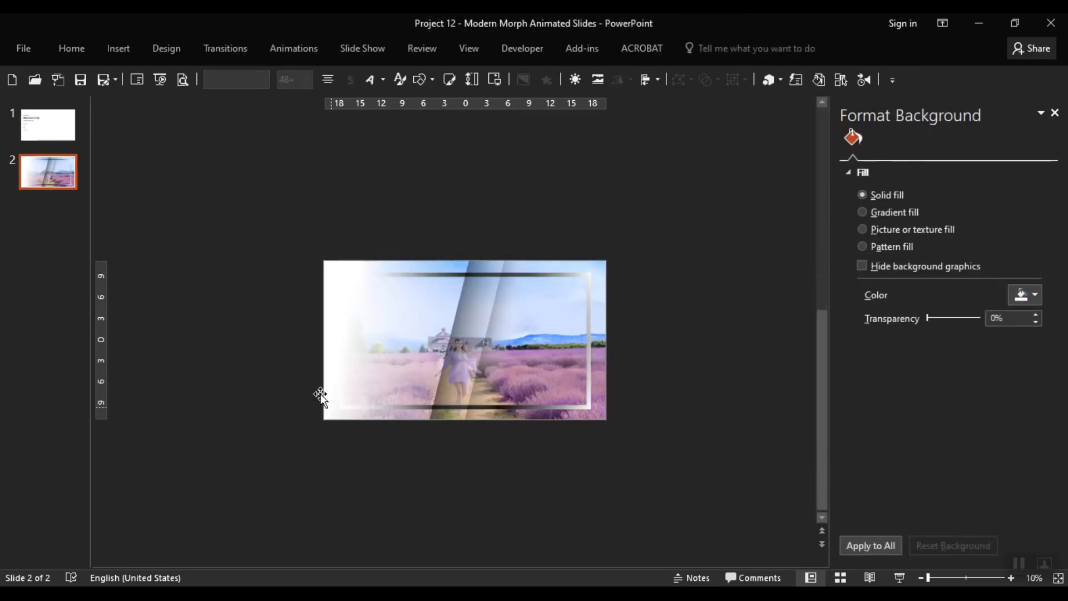
key("ctrl+v")
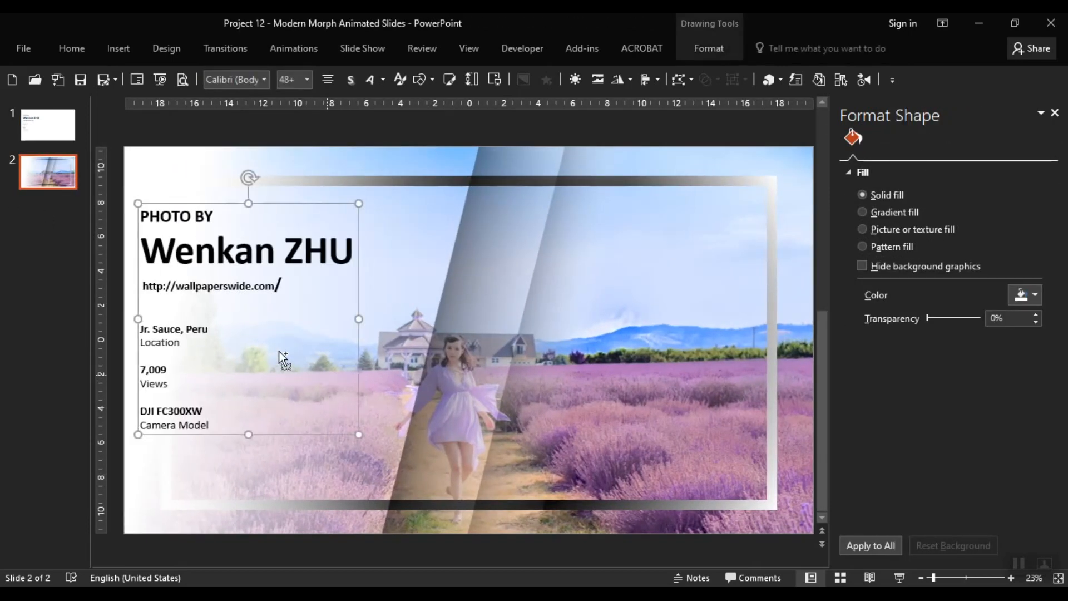
left_click_drag(360, 372, 376, 372)
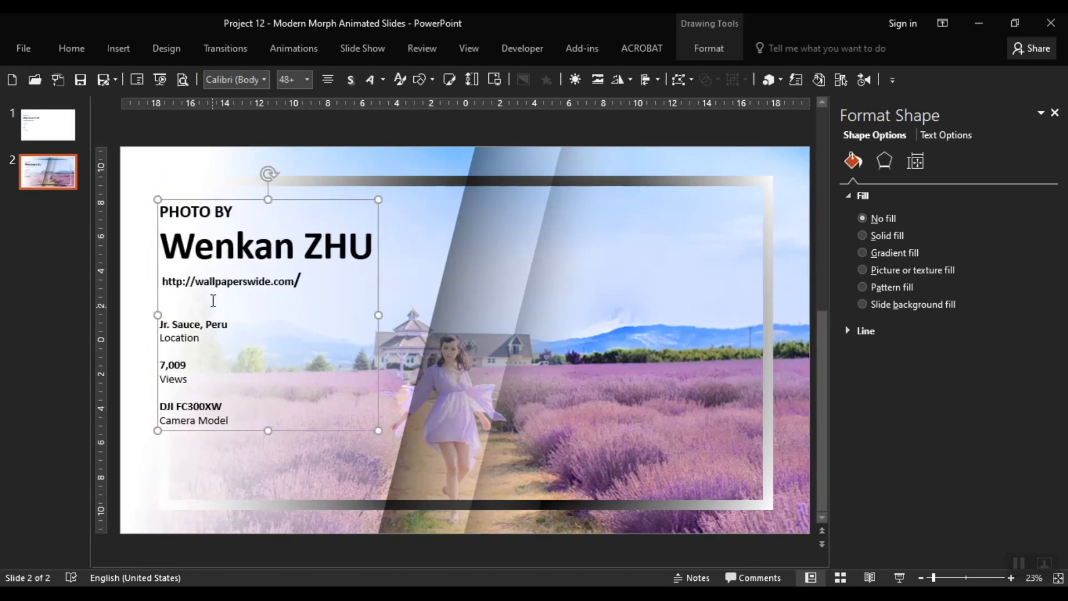
Step: Delete the leading space before the website address in the pasted text block
left_click(172, 290)
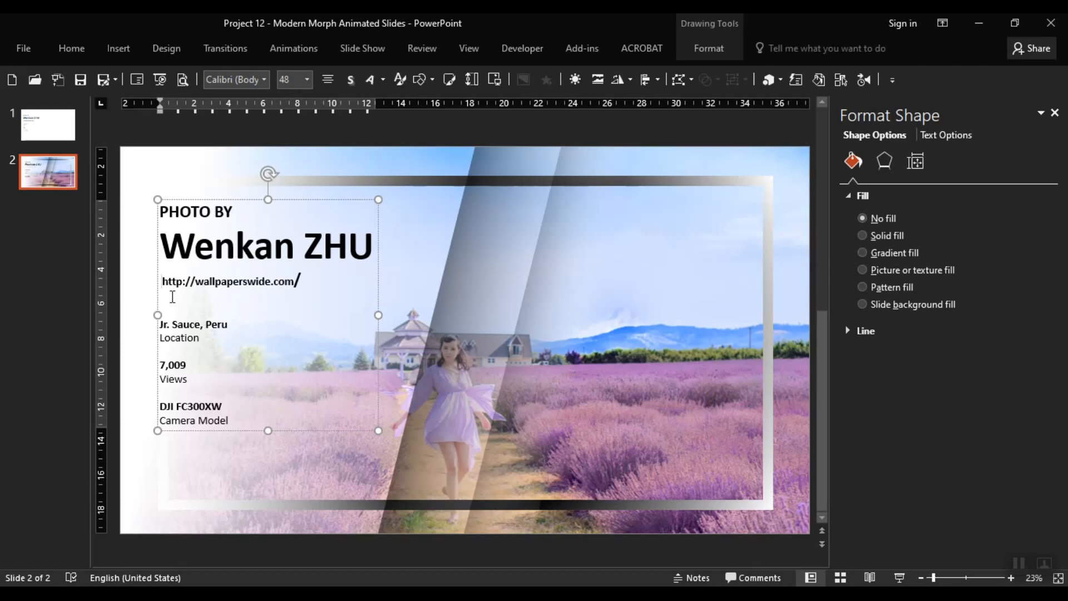
key("BackSpace")
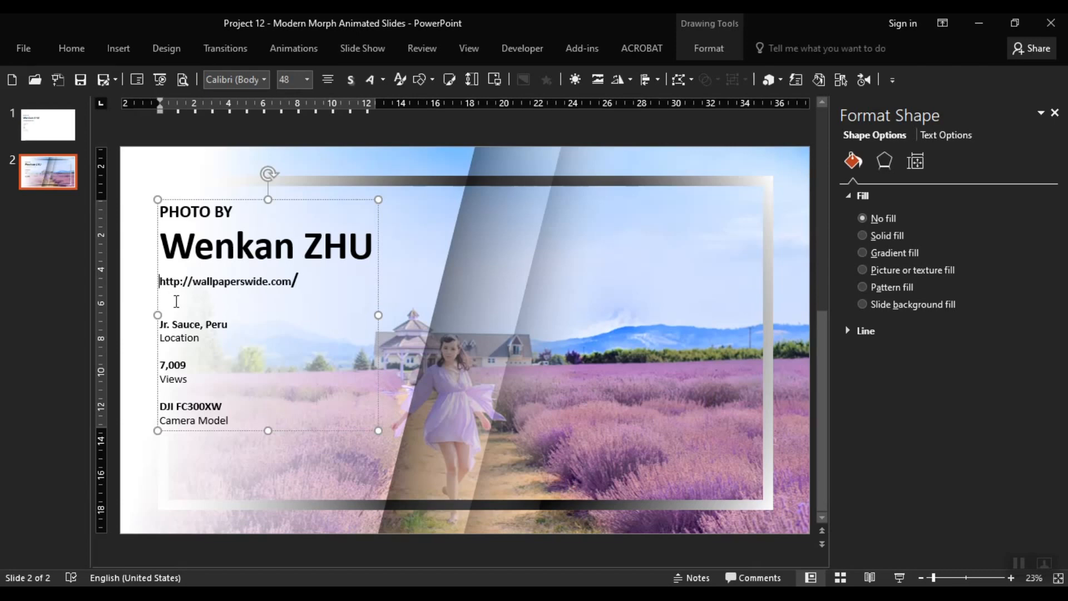
left_click(642, 365)
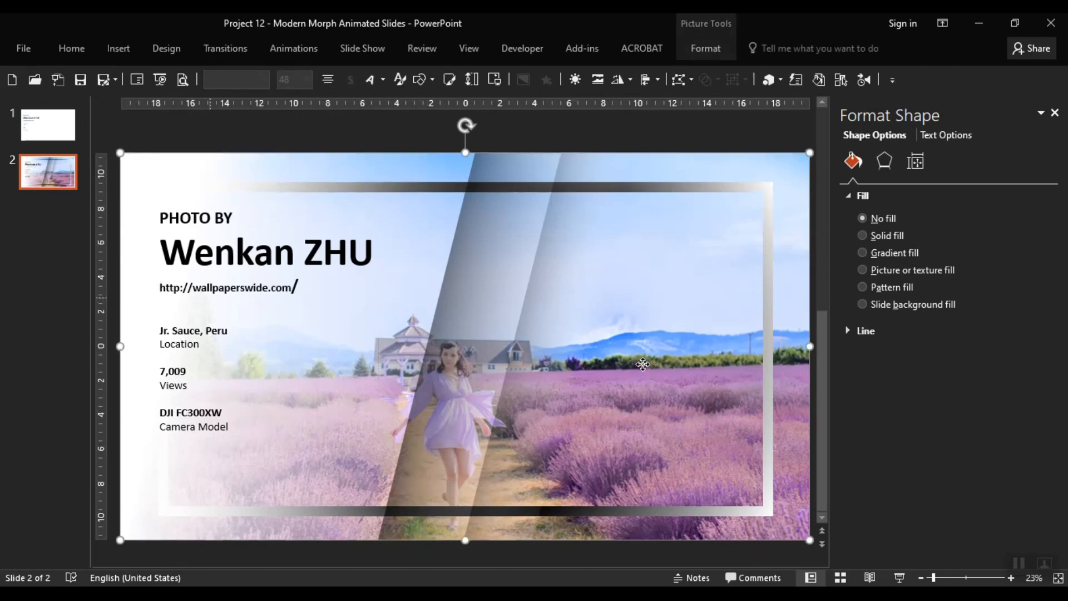
Step: Select all the objects on slide 2 and group them together
scroll(643, 365, "down", 3)
left_click(584, 452)
left_click_drag(212, 187, 734, 549)
key("ctrl+g")
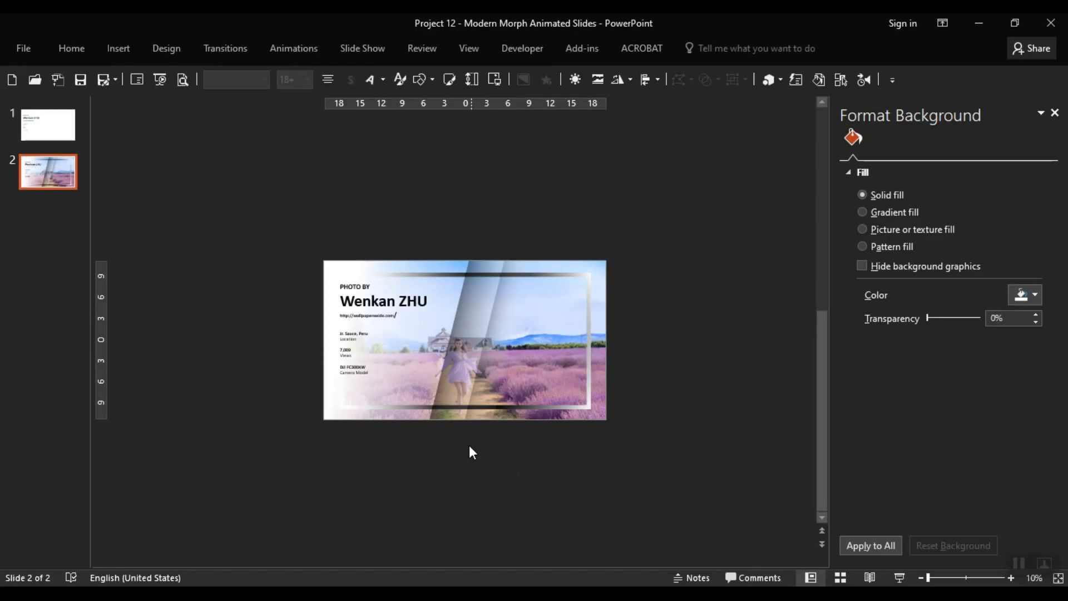
scroll(469, 450, "up", 3)
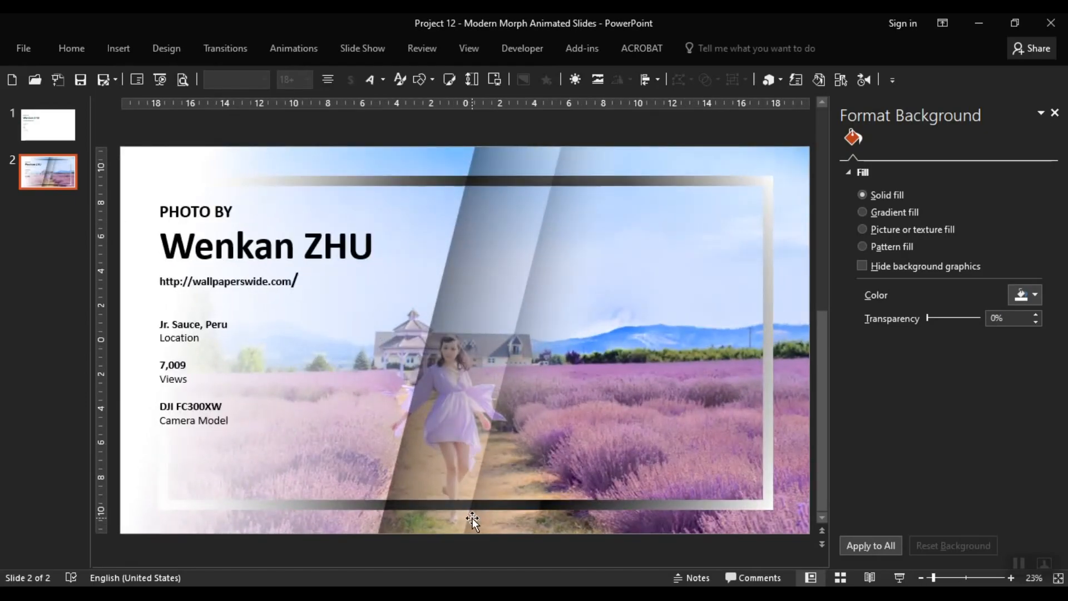